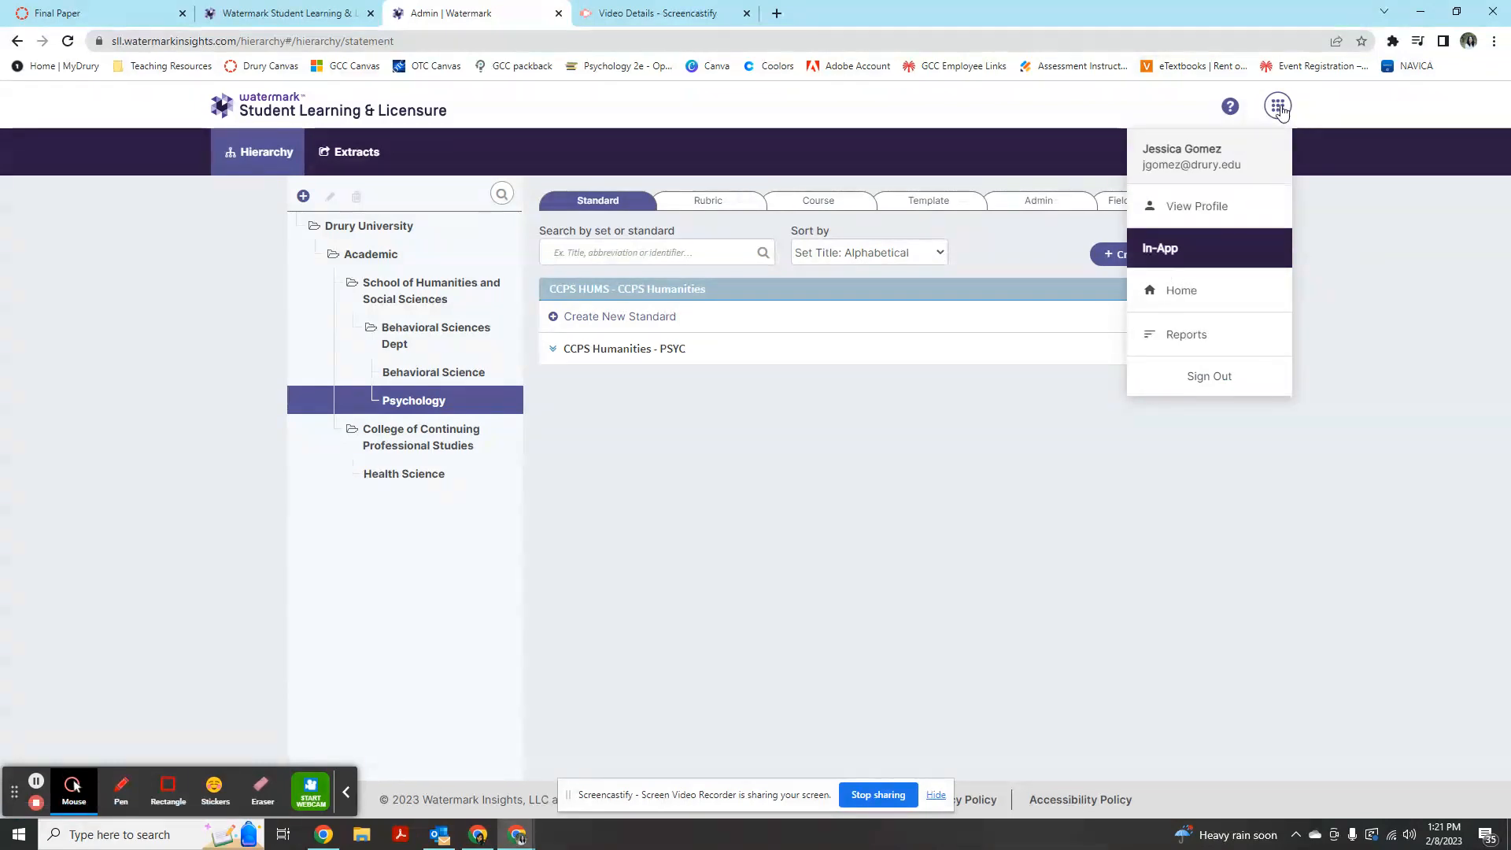
- Review the list of rubrics available for the Psychology program
click(1338, 257)
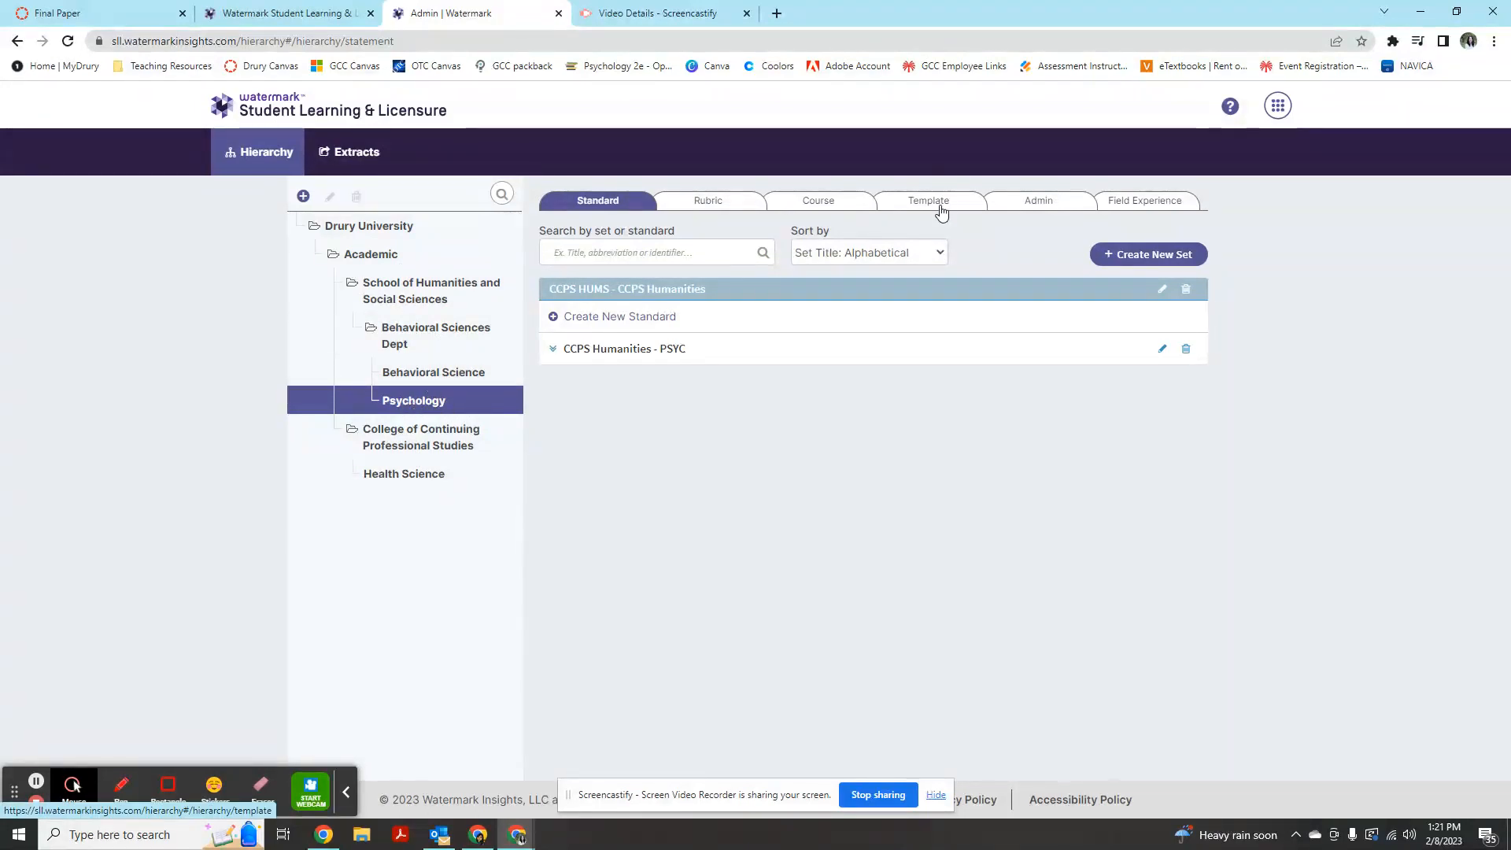
click(713, 205)
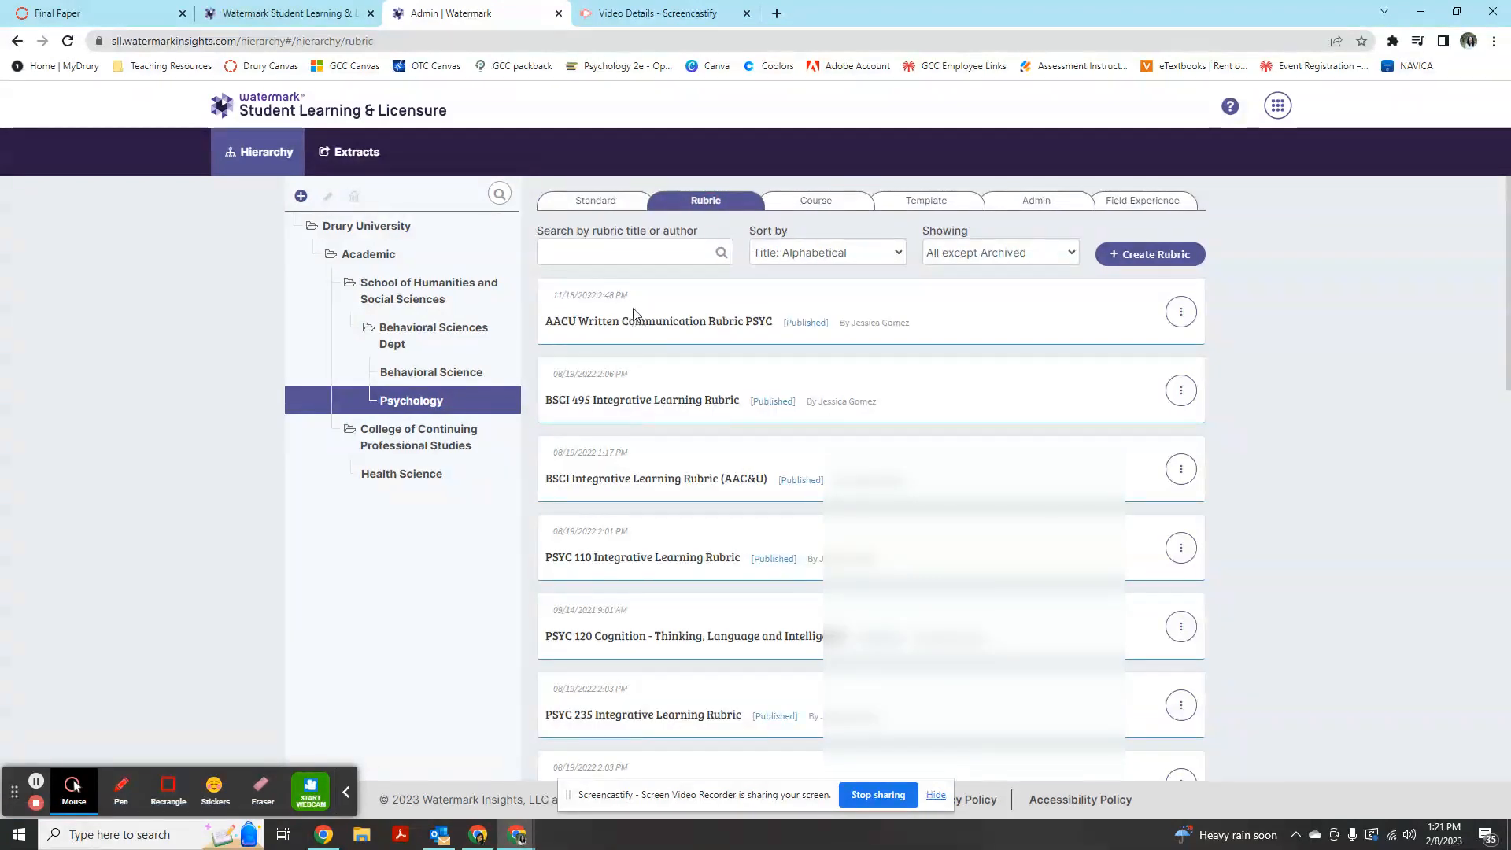
scroll(613, 636, down, 3)
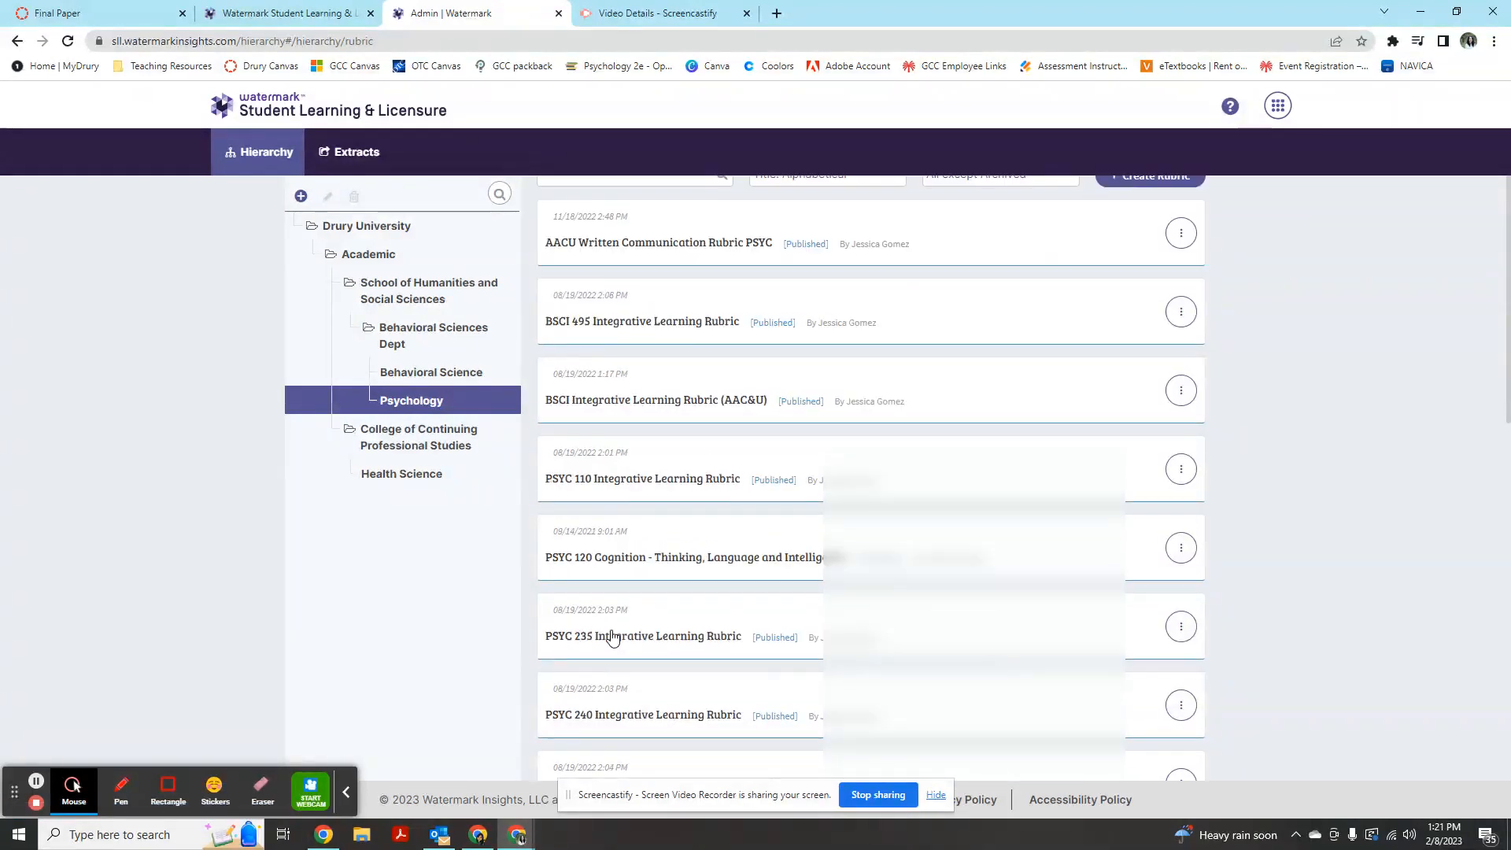
scroll(605, 628, up, 5)
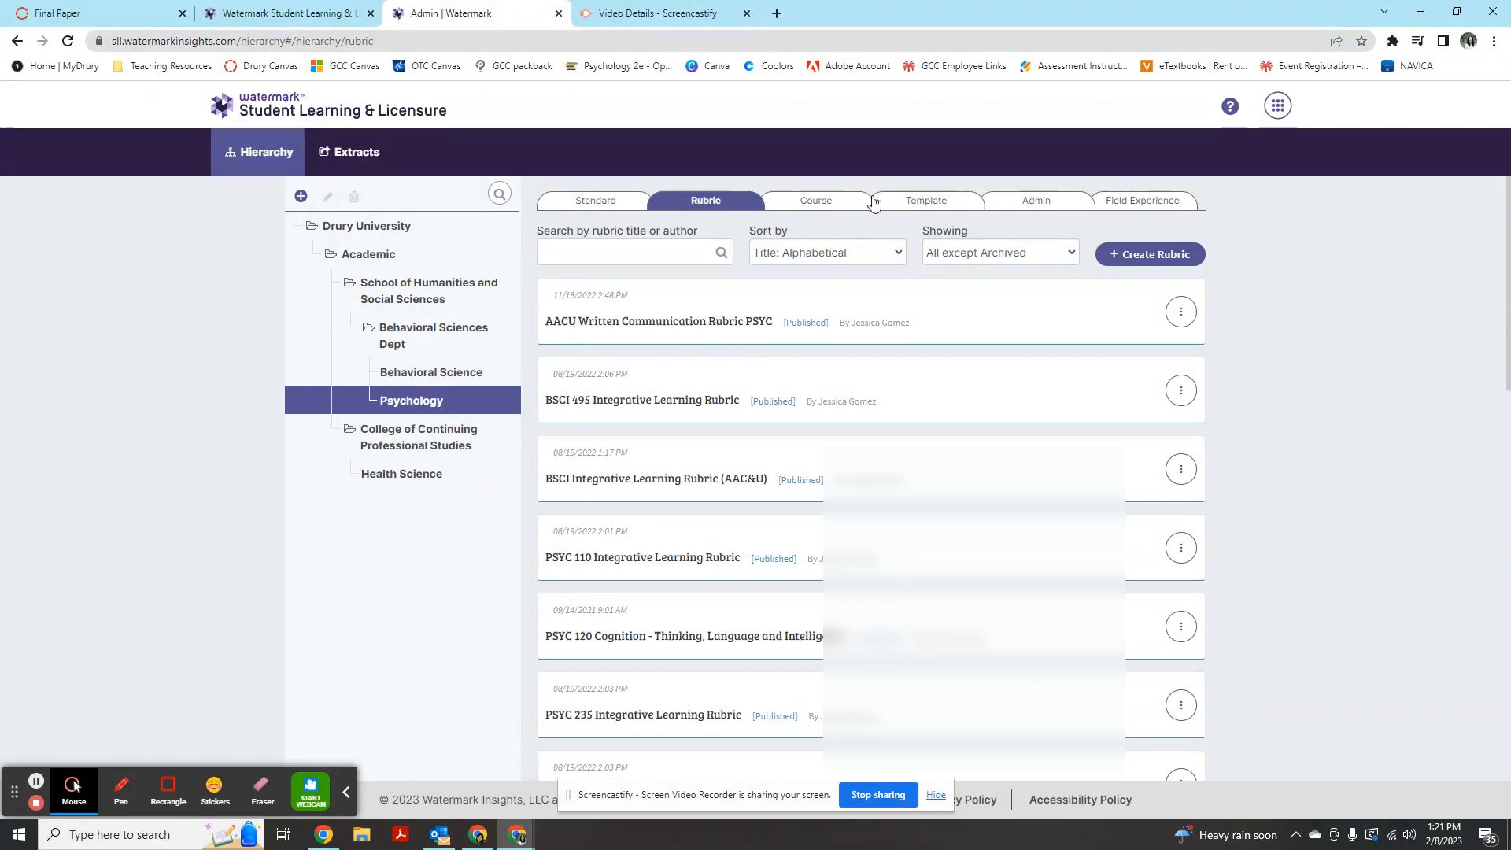
- Create an Activity template for Psychology named "PSYC 330 Final Paper" using the Standard workflow
click(927, 206)
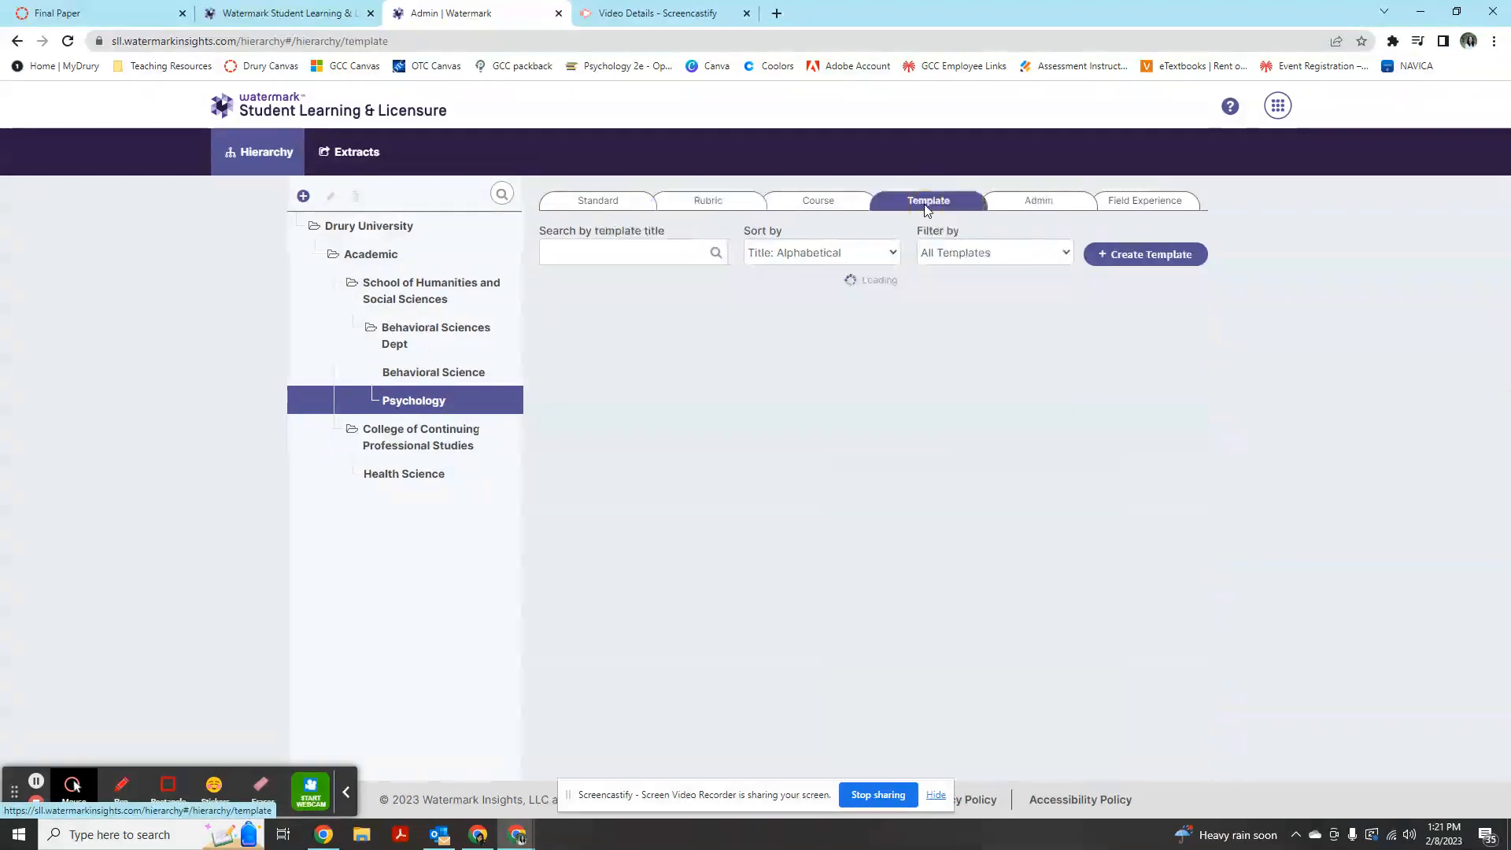
click(1128, 246)
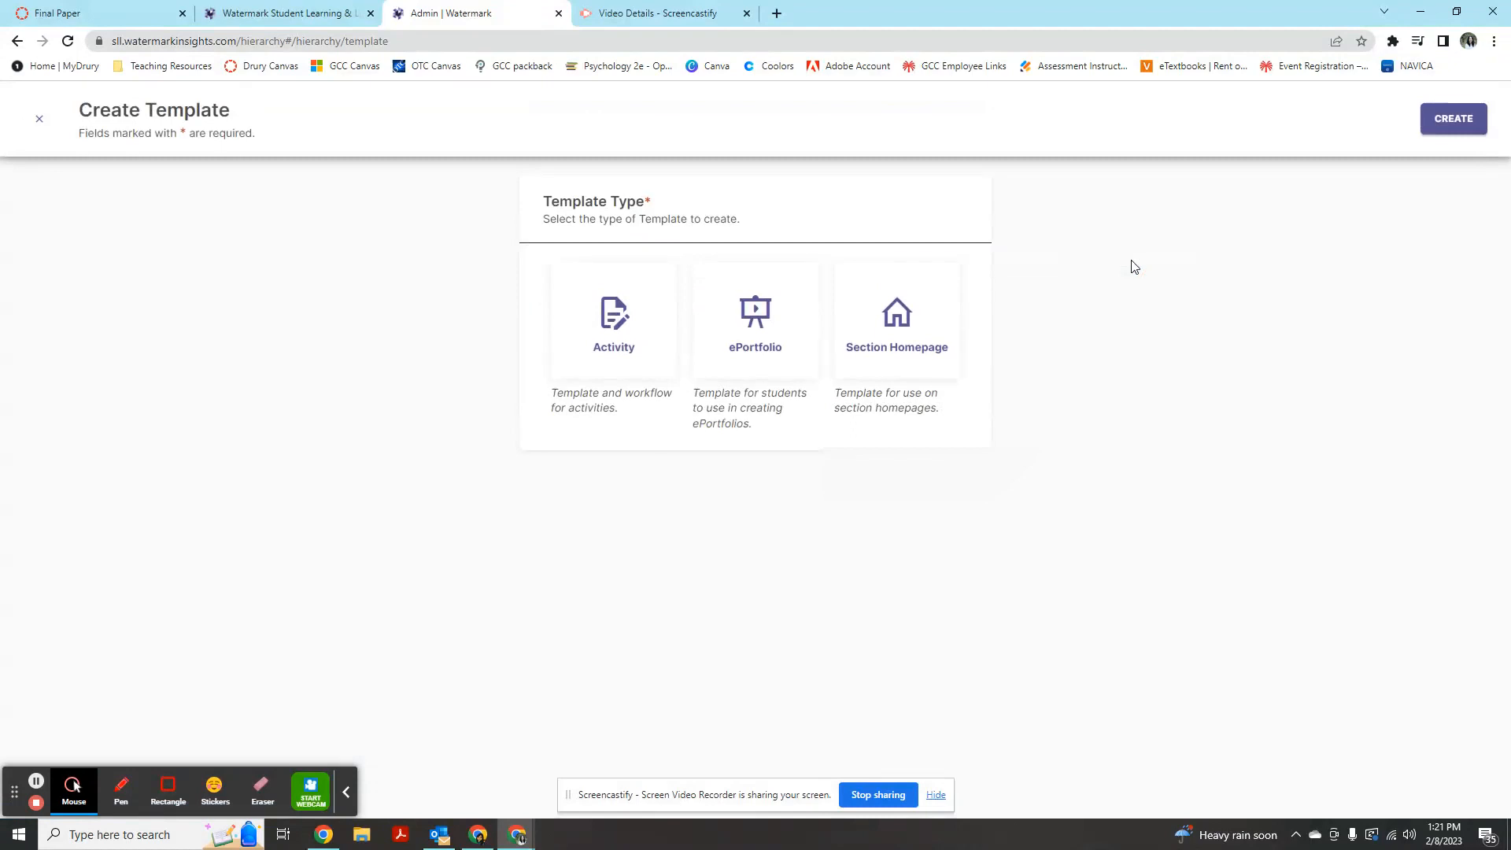
click(618, 368)
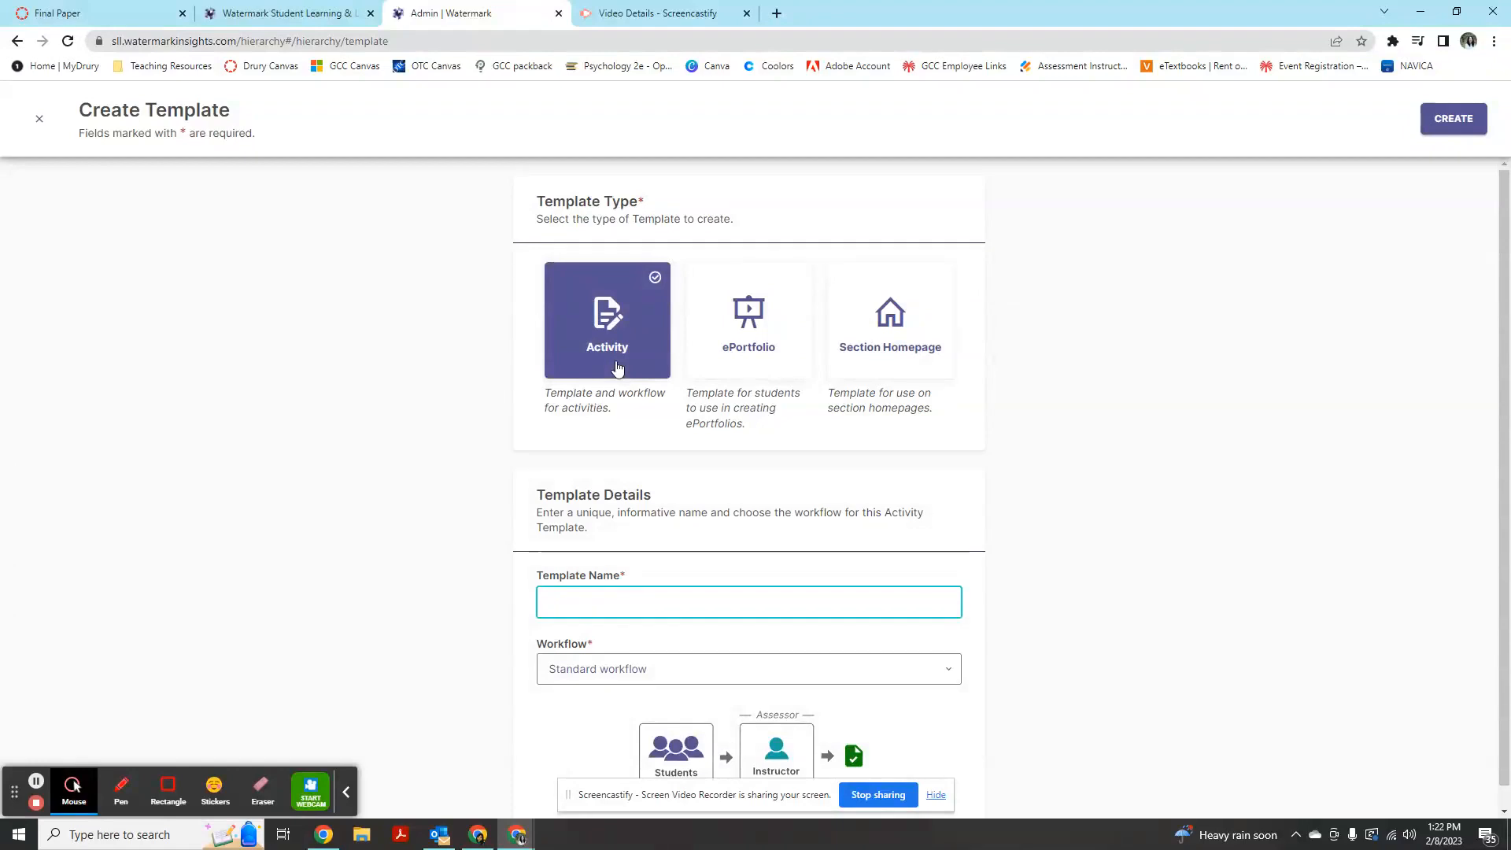
text(PS)
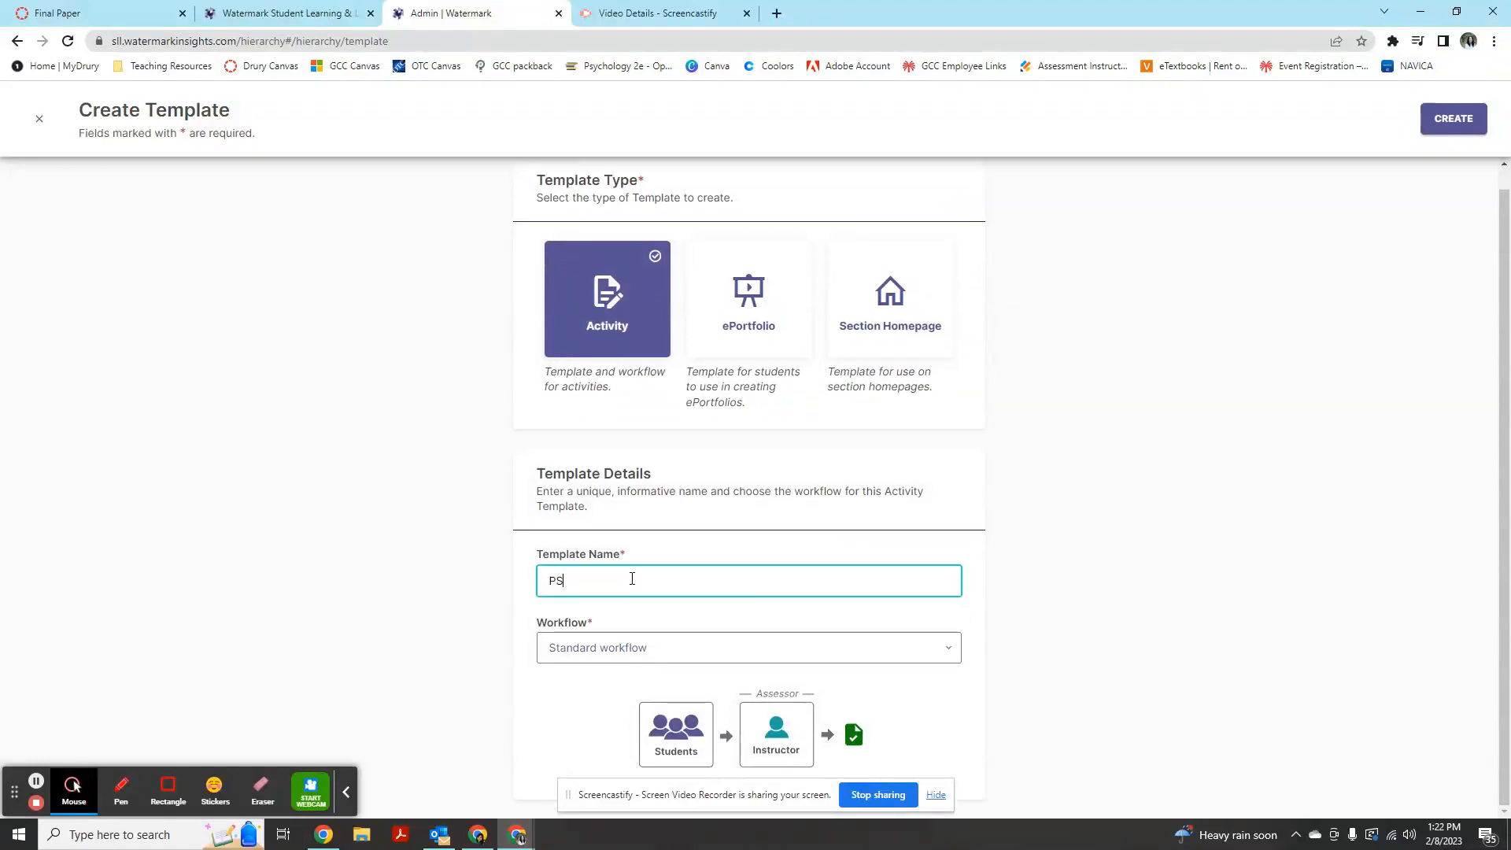
text(YC 330 Final Paper)
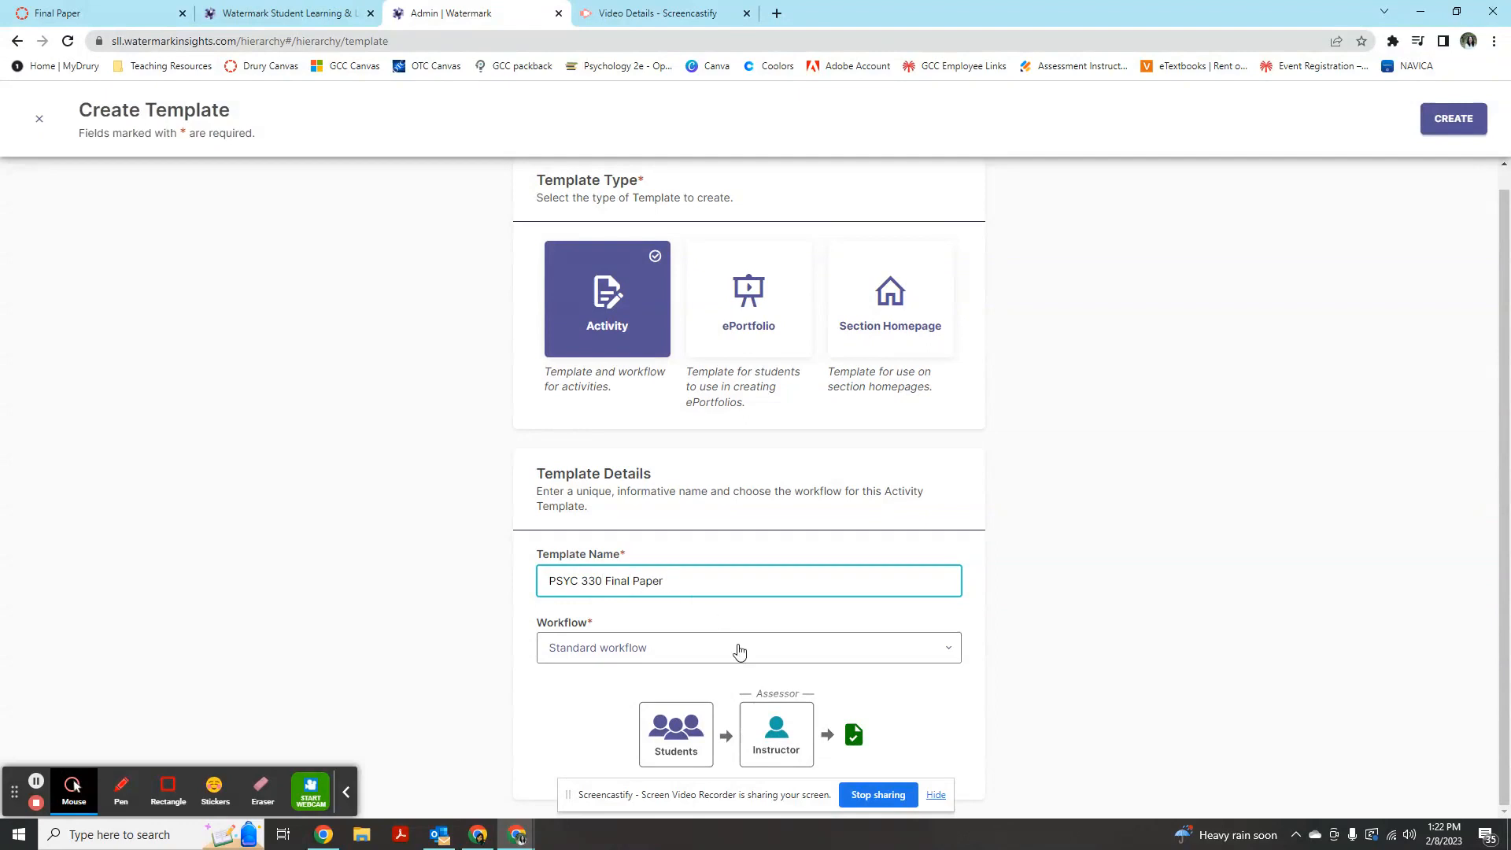
click(740, 647)
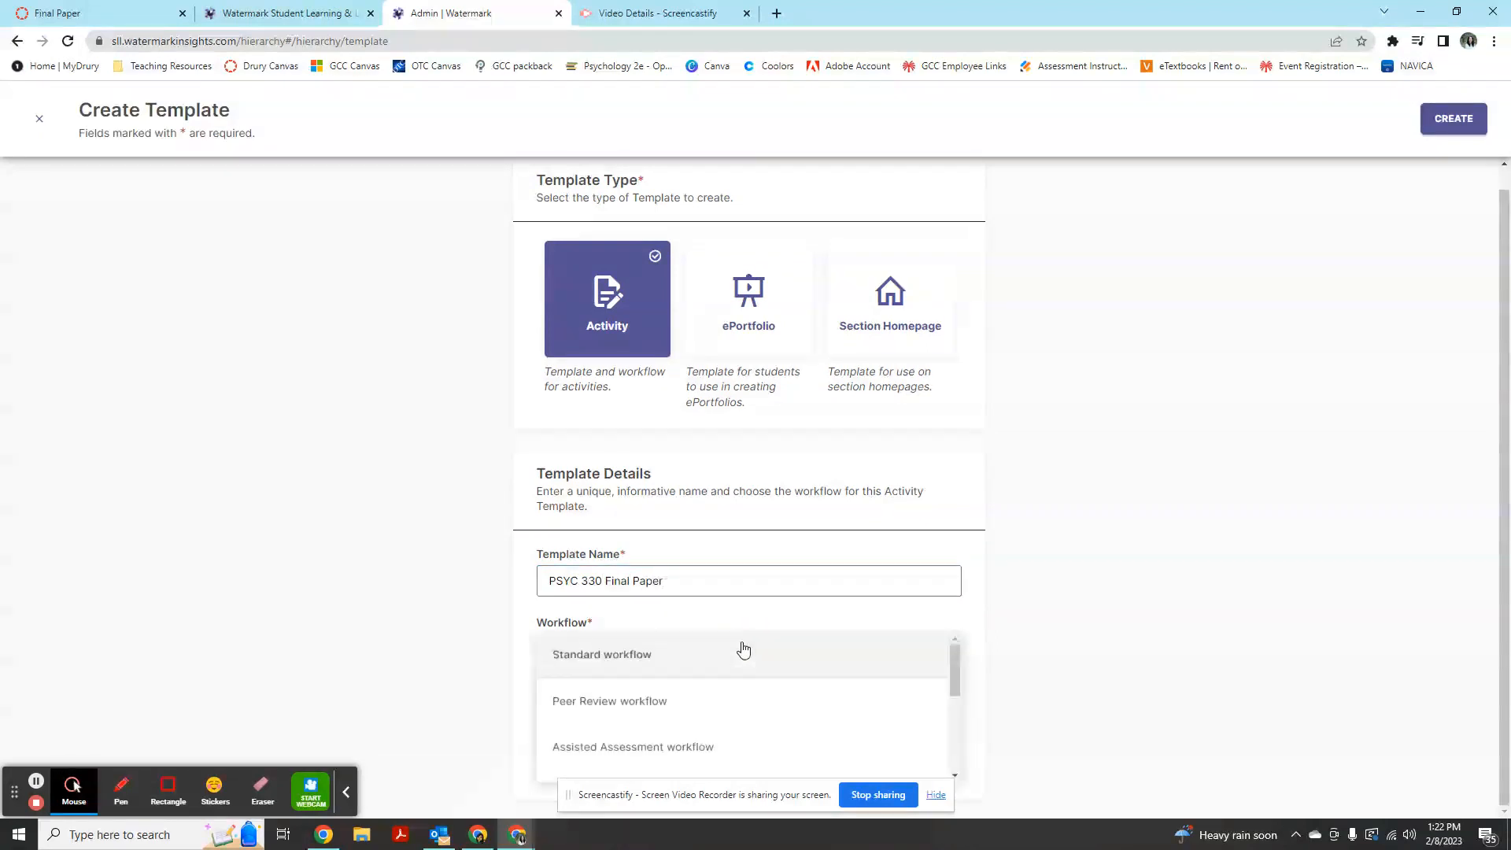
click(689, 676)
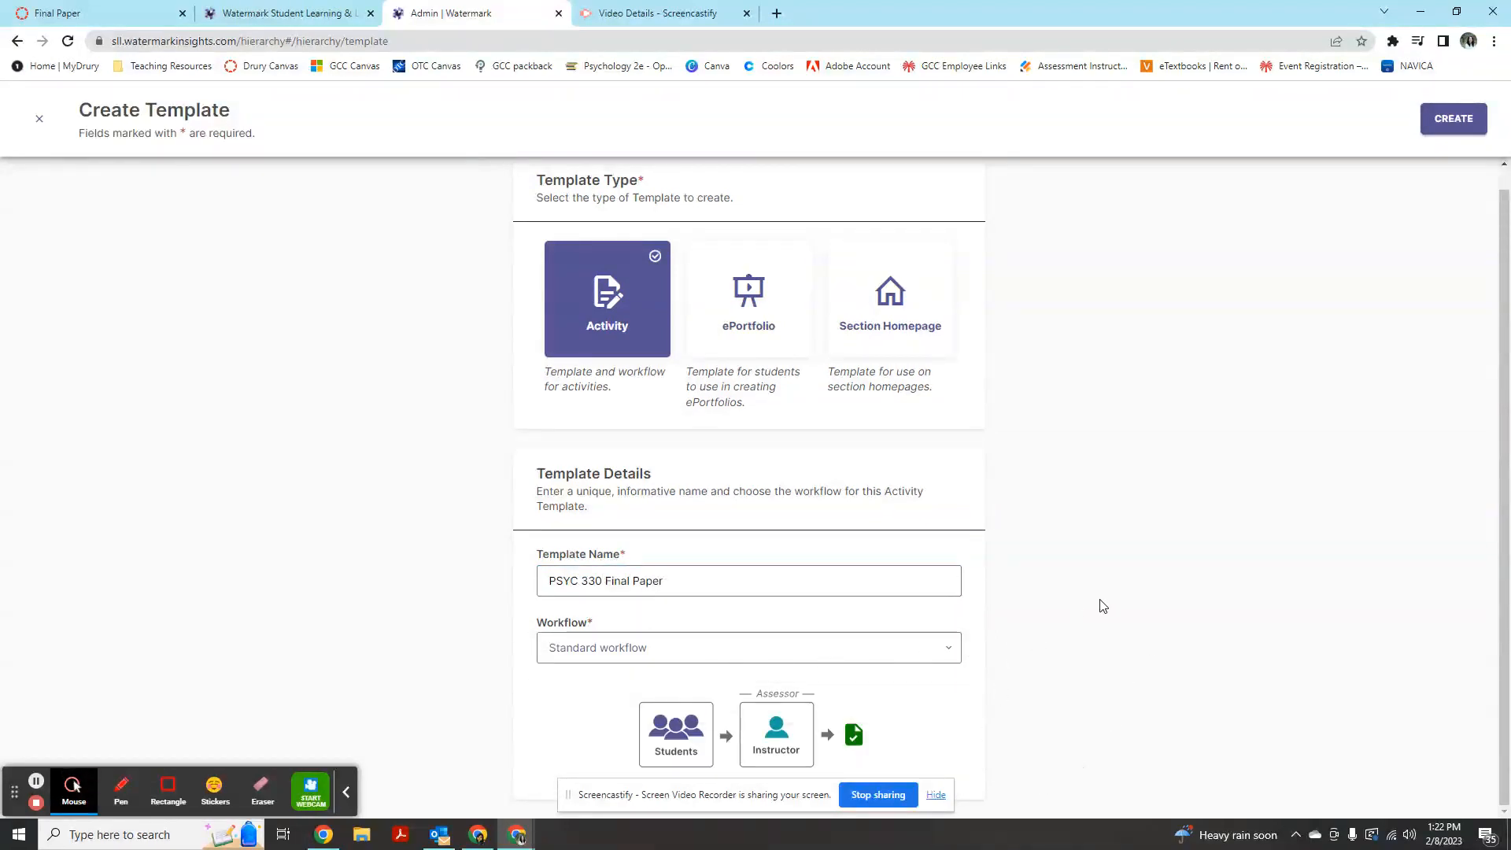
click(1455, 121)
click(1441, 132)
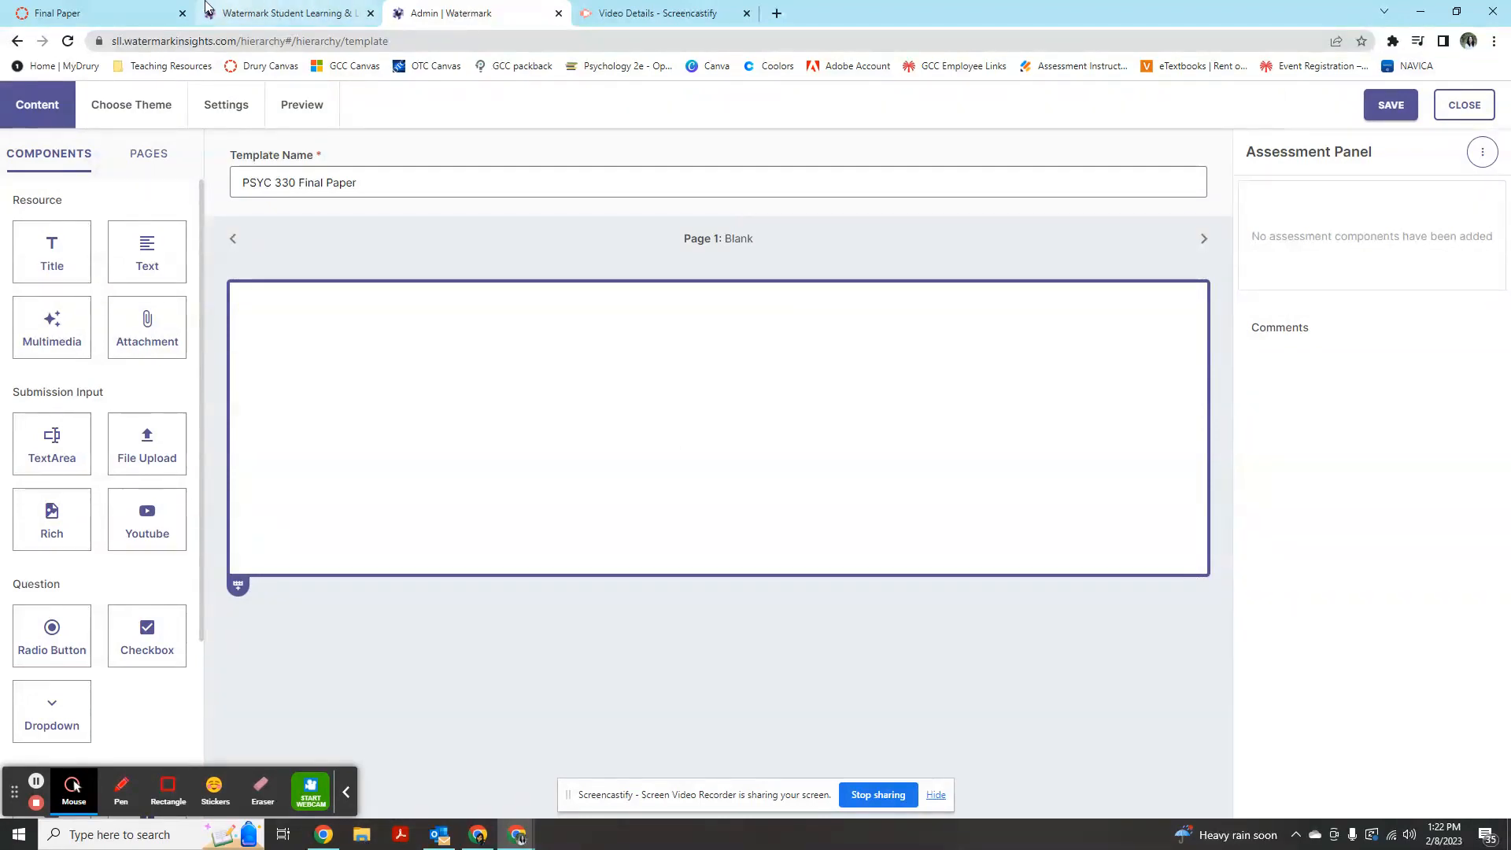
- In Canvas, open the Final Paper instructions page and copy its text from the heading through the 5 bonus points line
mouse_move(121, 22)
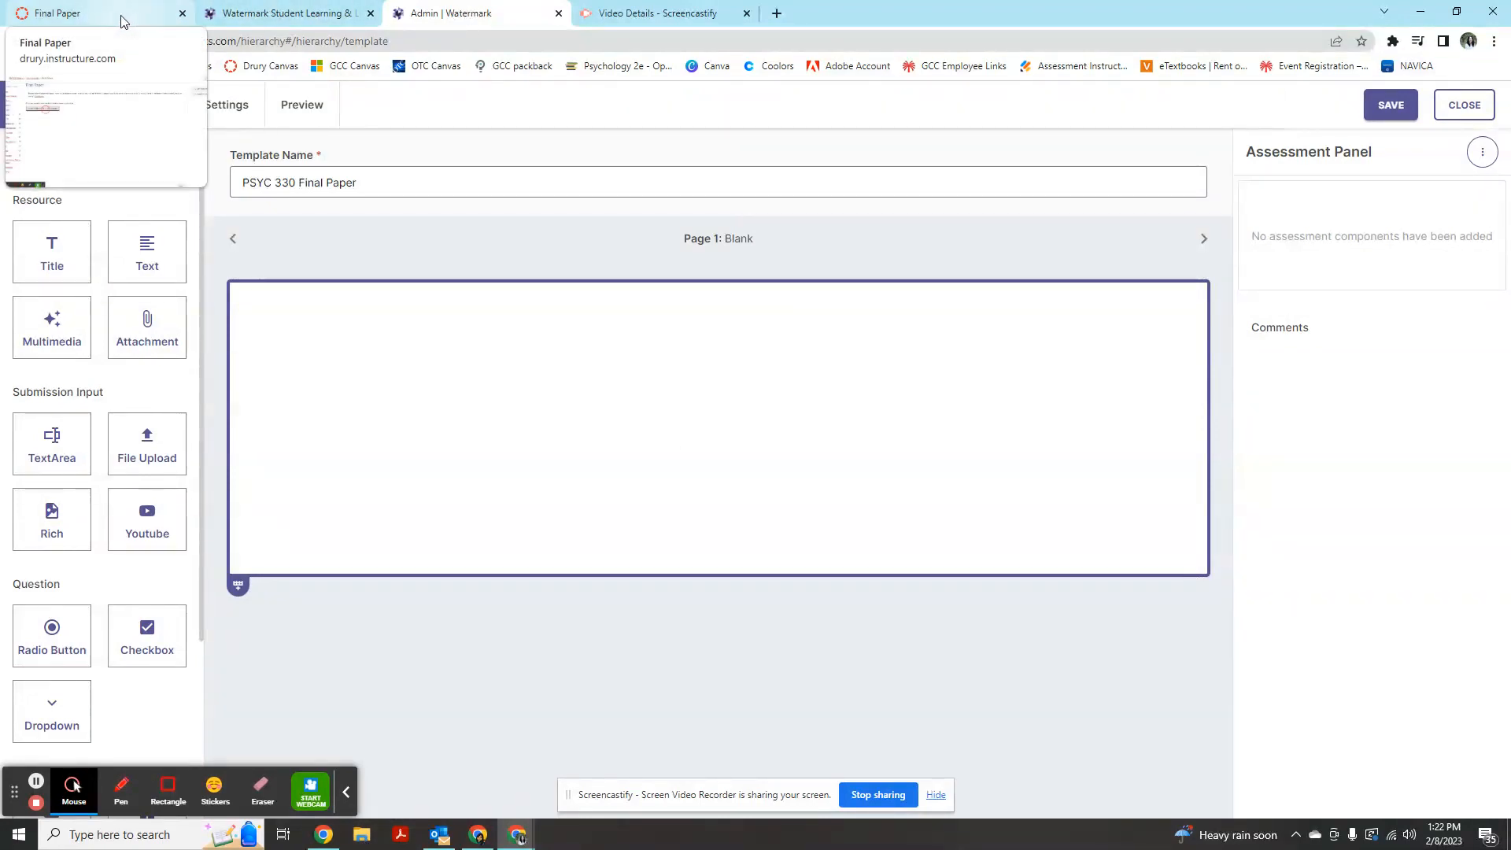
click(121, 22)
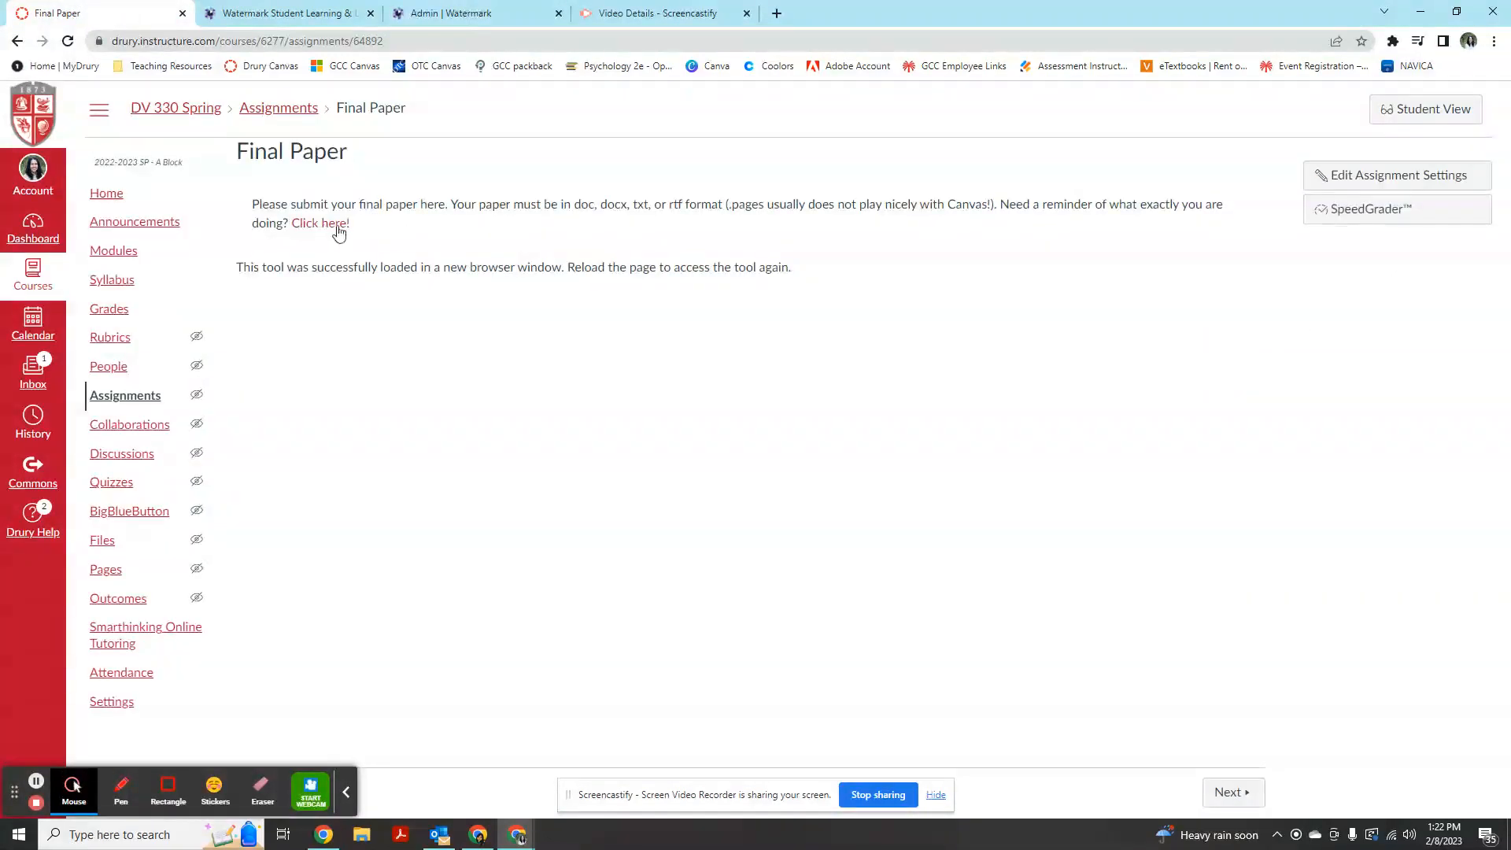
click(334, 224)
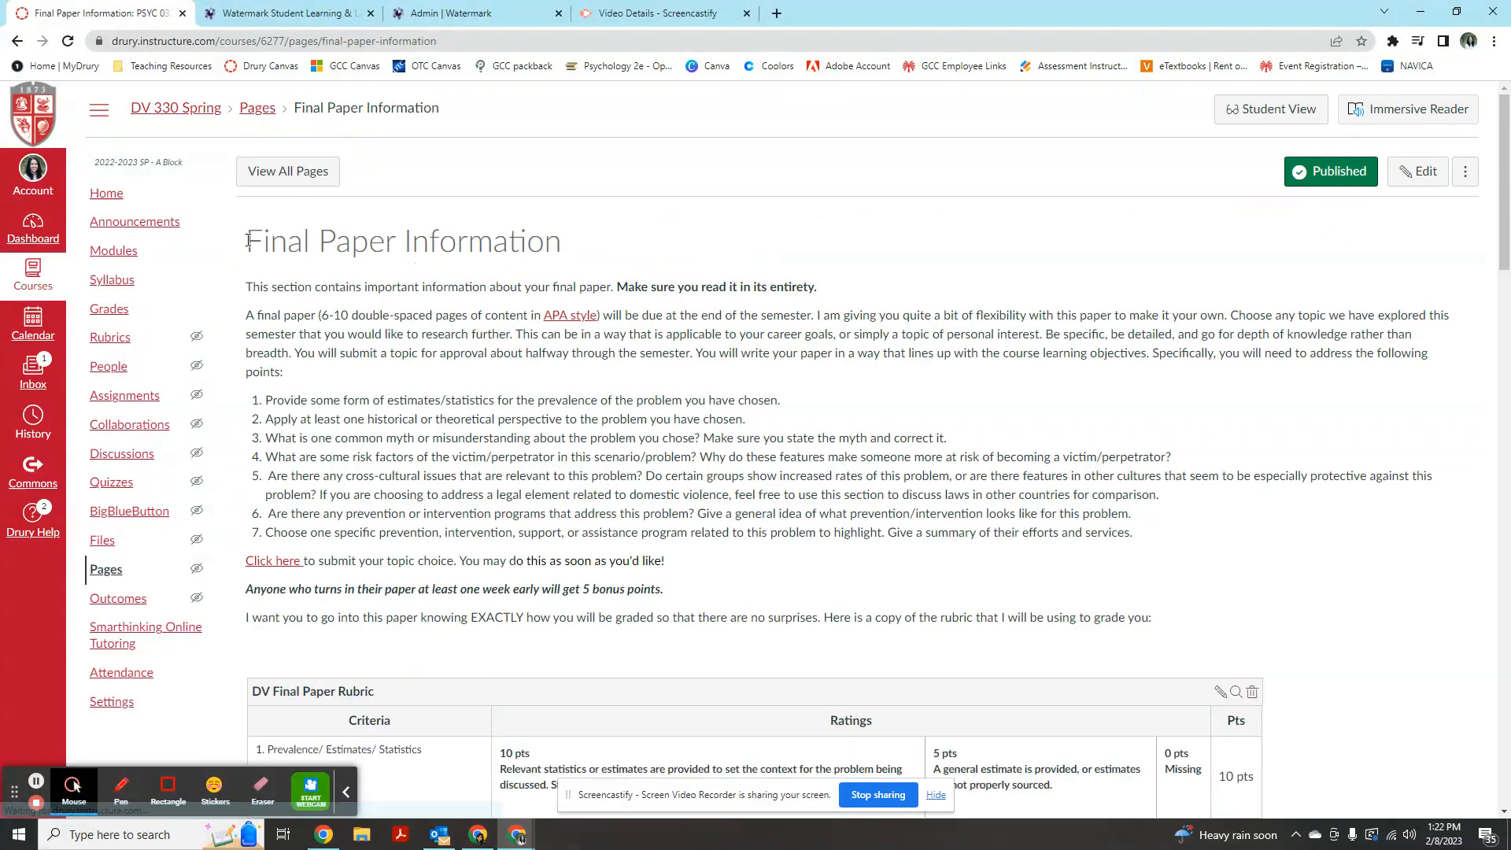
drag(249, 240, 777, 583)
key(ctrl+c)
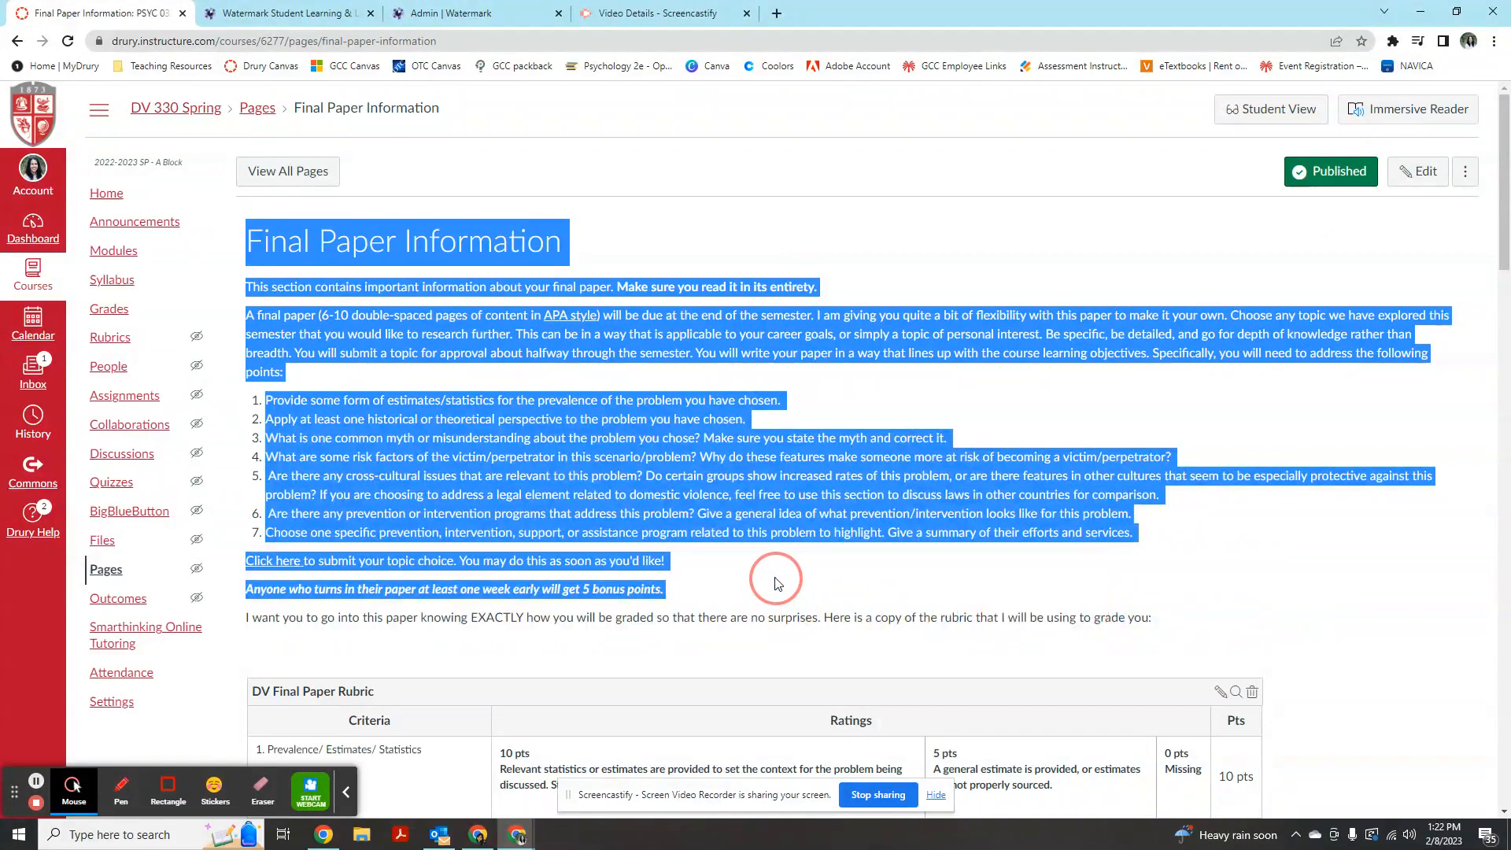
- Back in the Watermark template, add a Text component to page 1 and paste the copied paper instructions into it
click(312, 14)
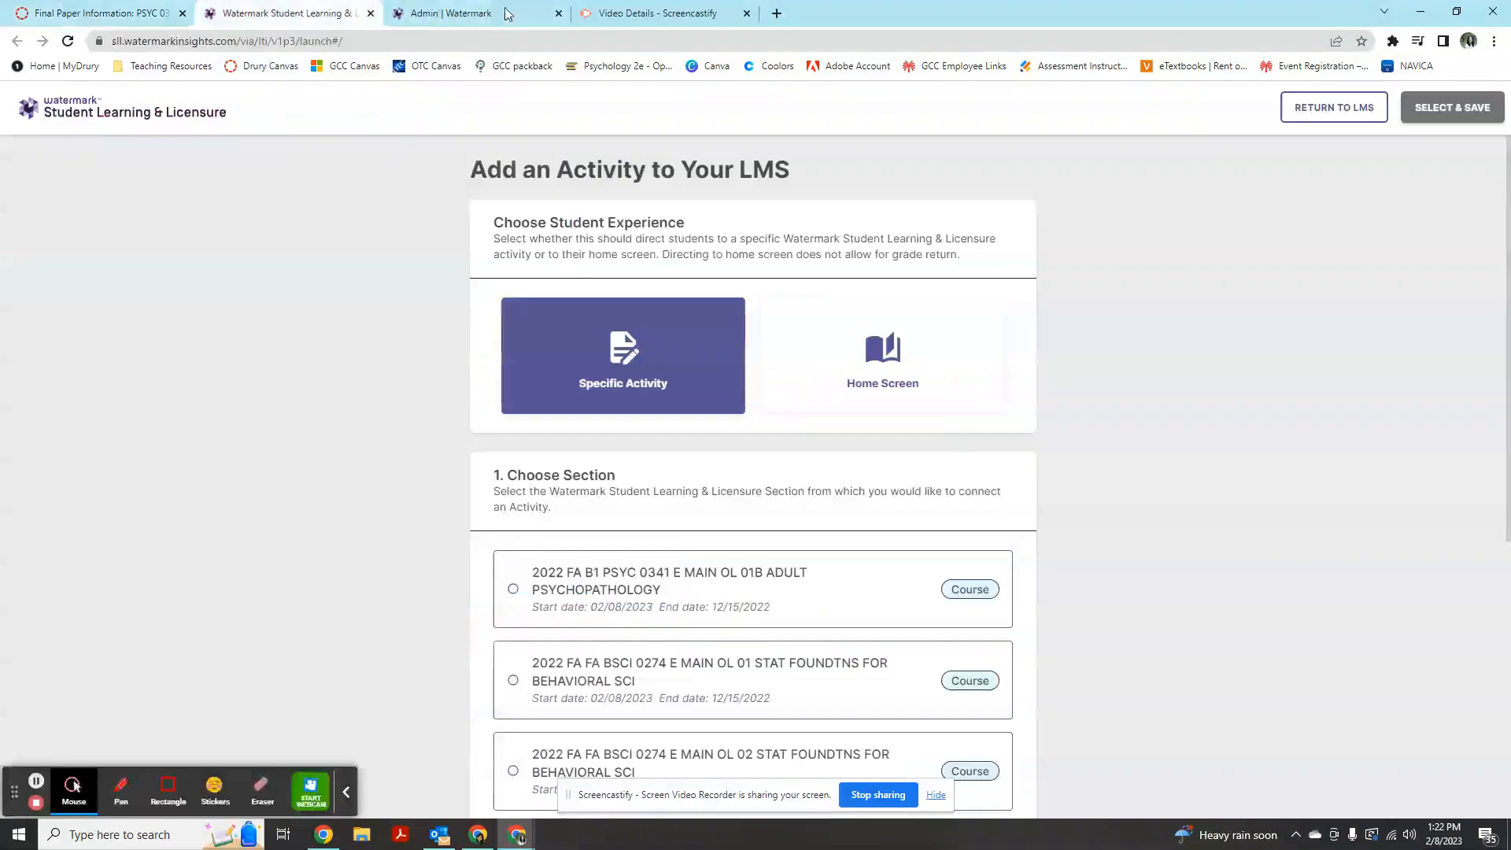
click(506, 13)
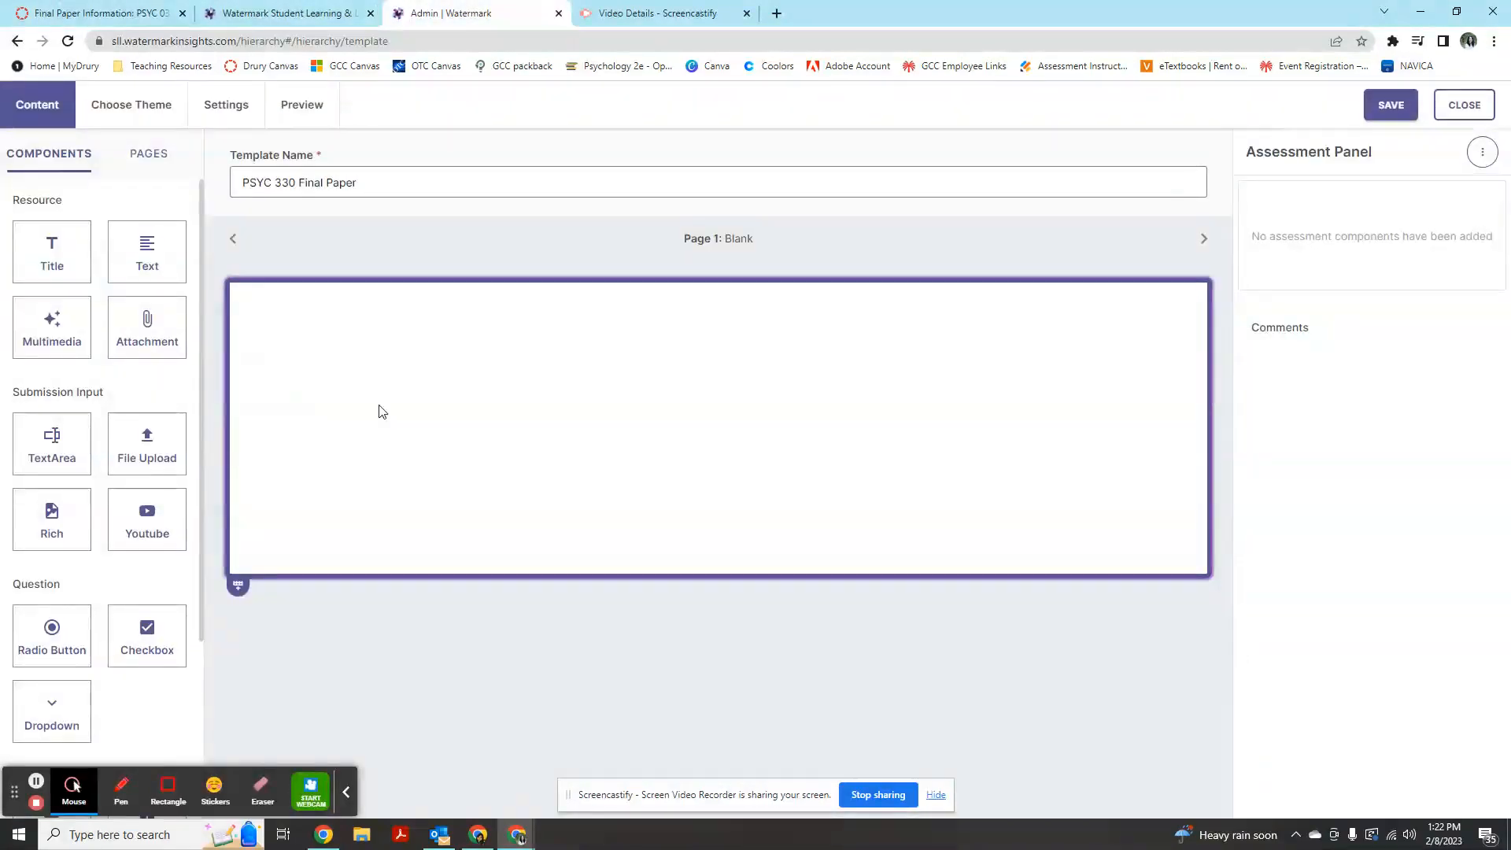
click(144, 254)
click(417, 321)
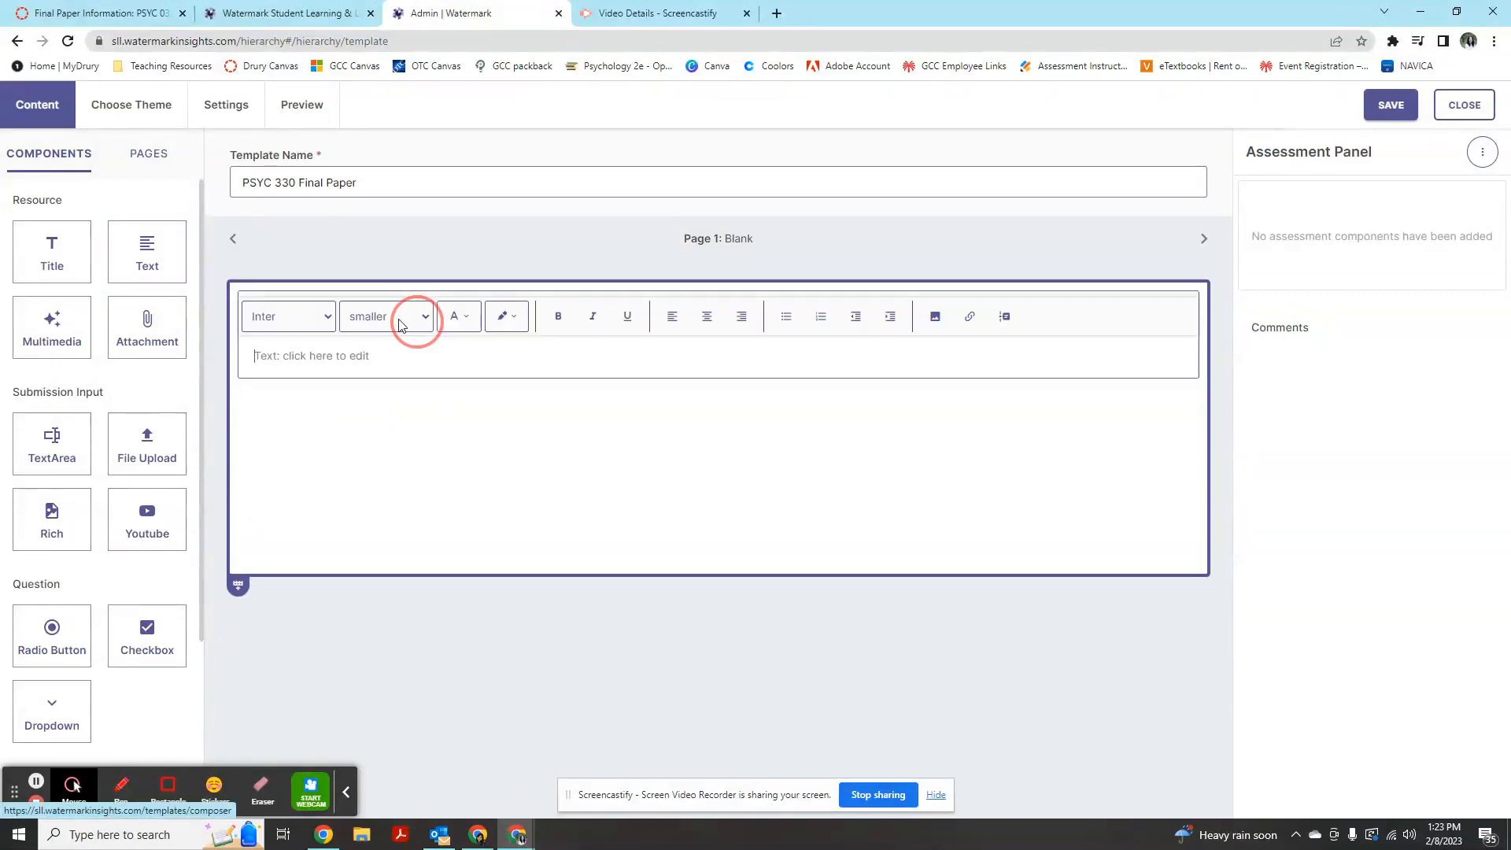
key(ctrl+v)
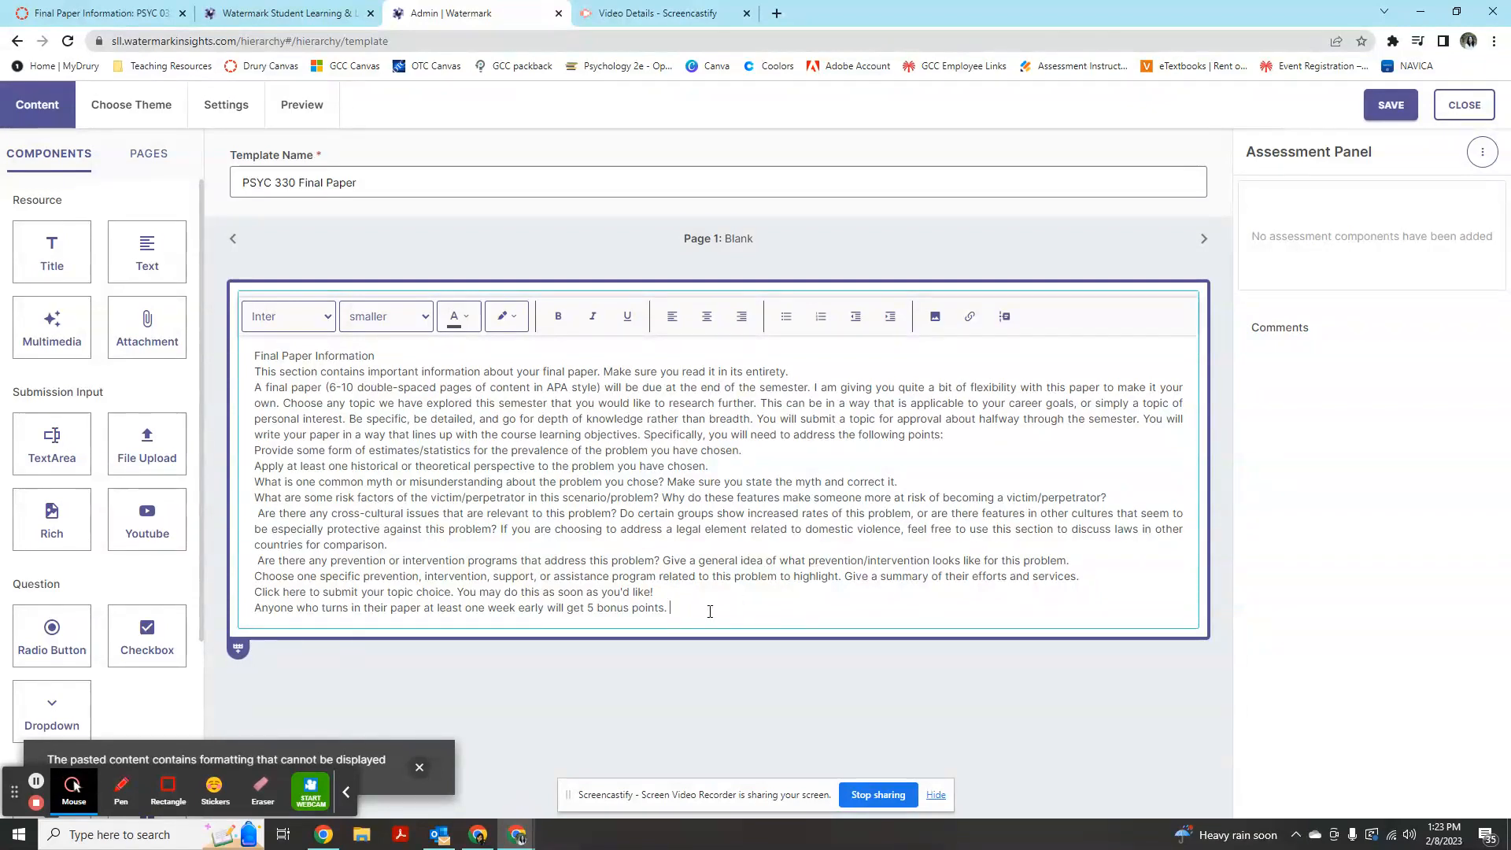
key(Return)
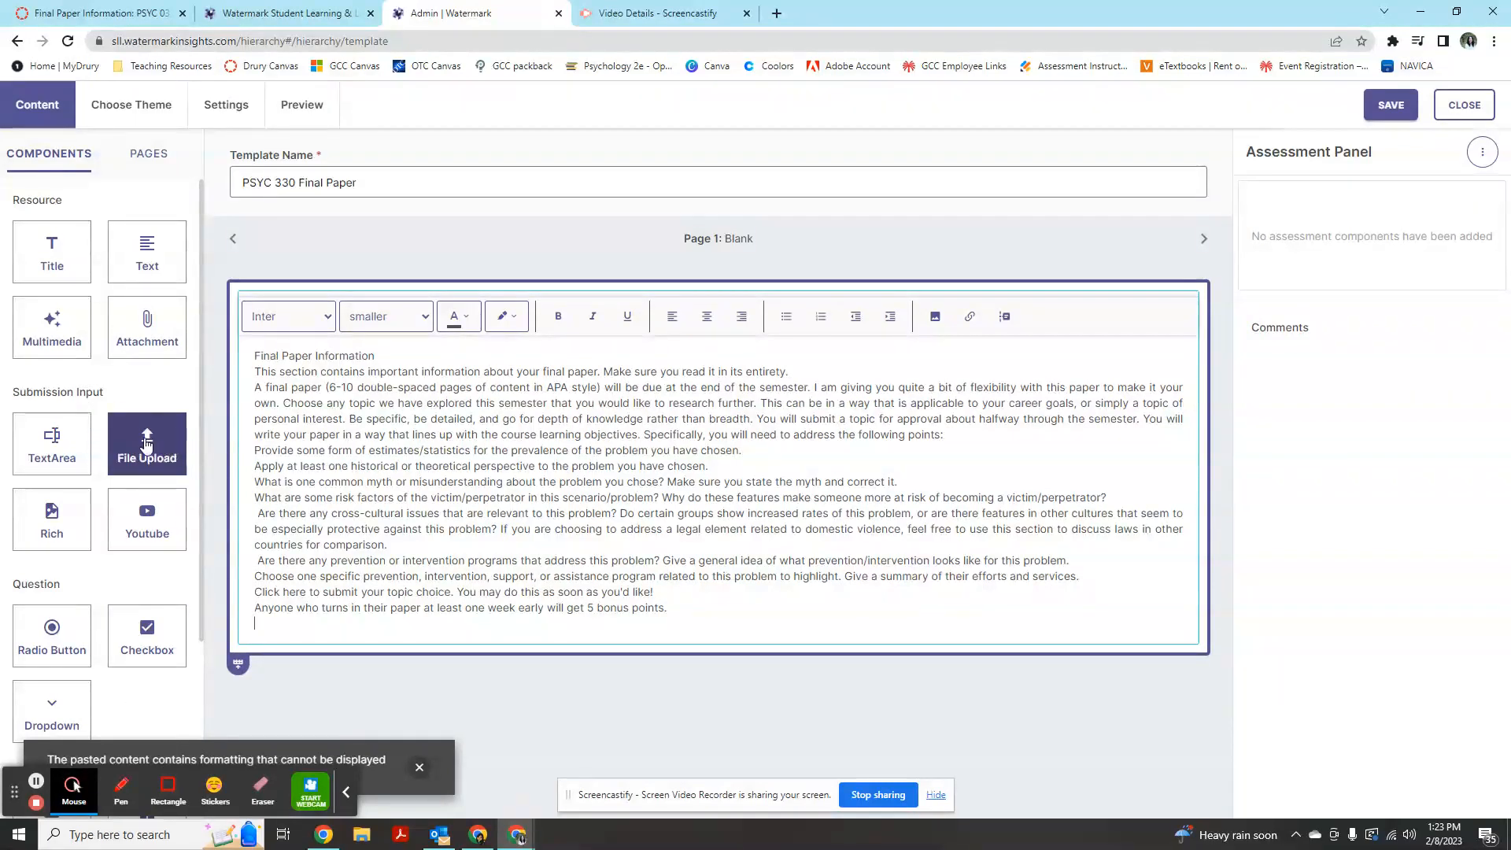
- Add a File Upload component labelled "Upload your paper here" with a maximum size of 1000 MB
scroll(165, 425, down, 2)
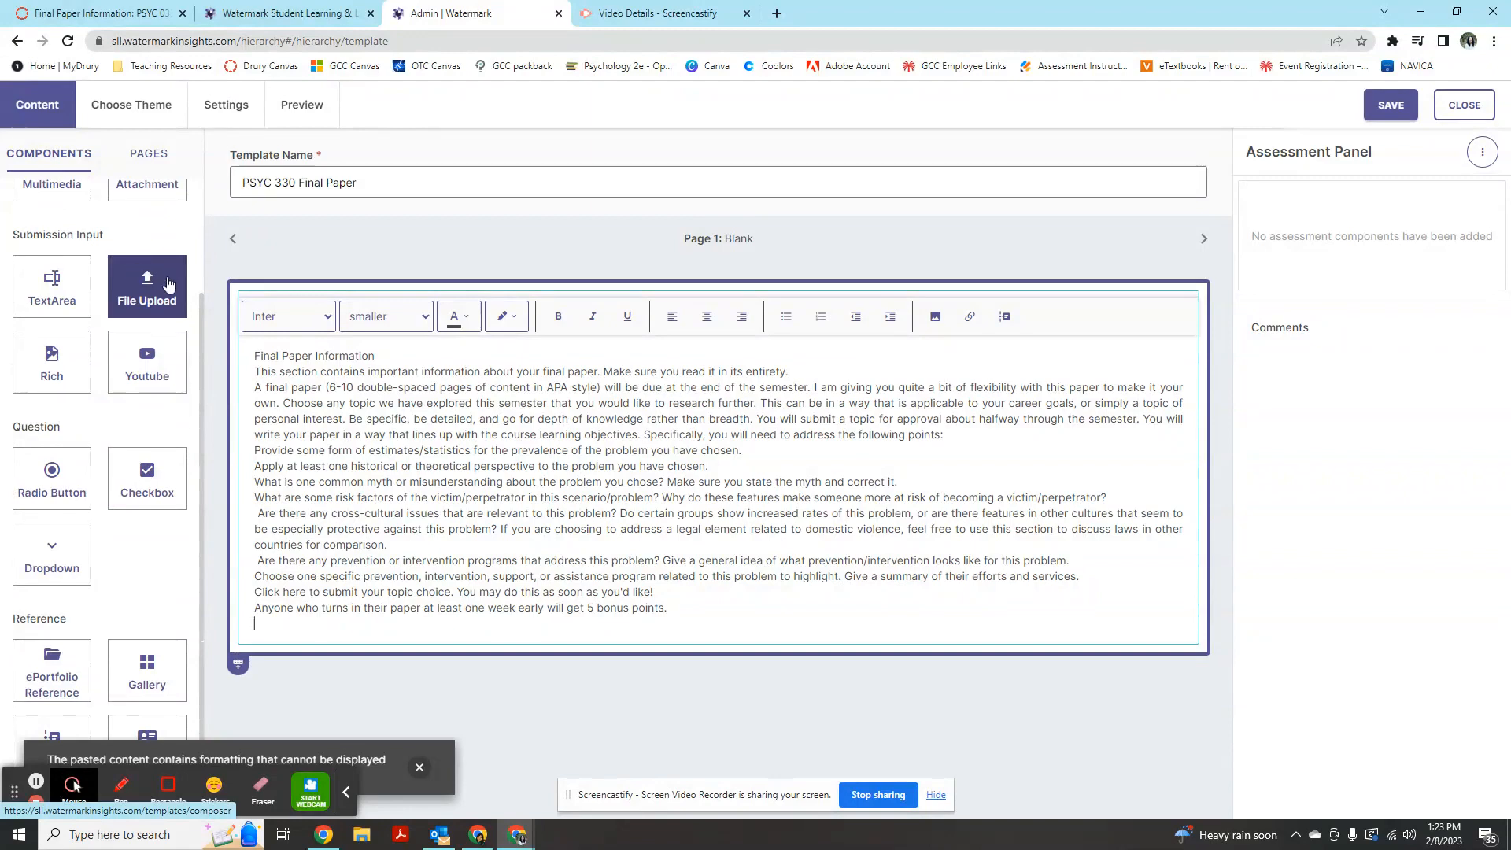
scroll(164, 315, up, 1)
scroll(167, 380, up, 1)
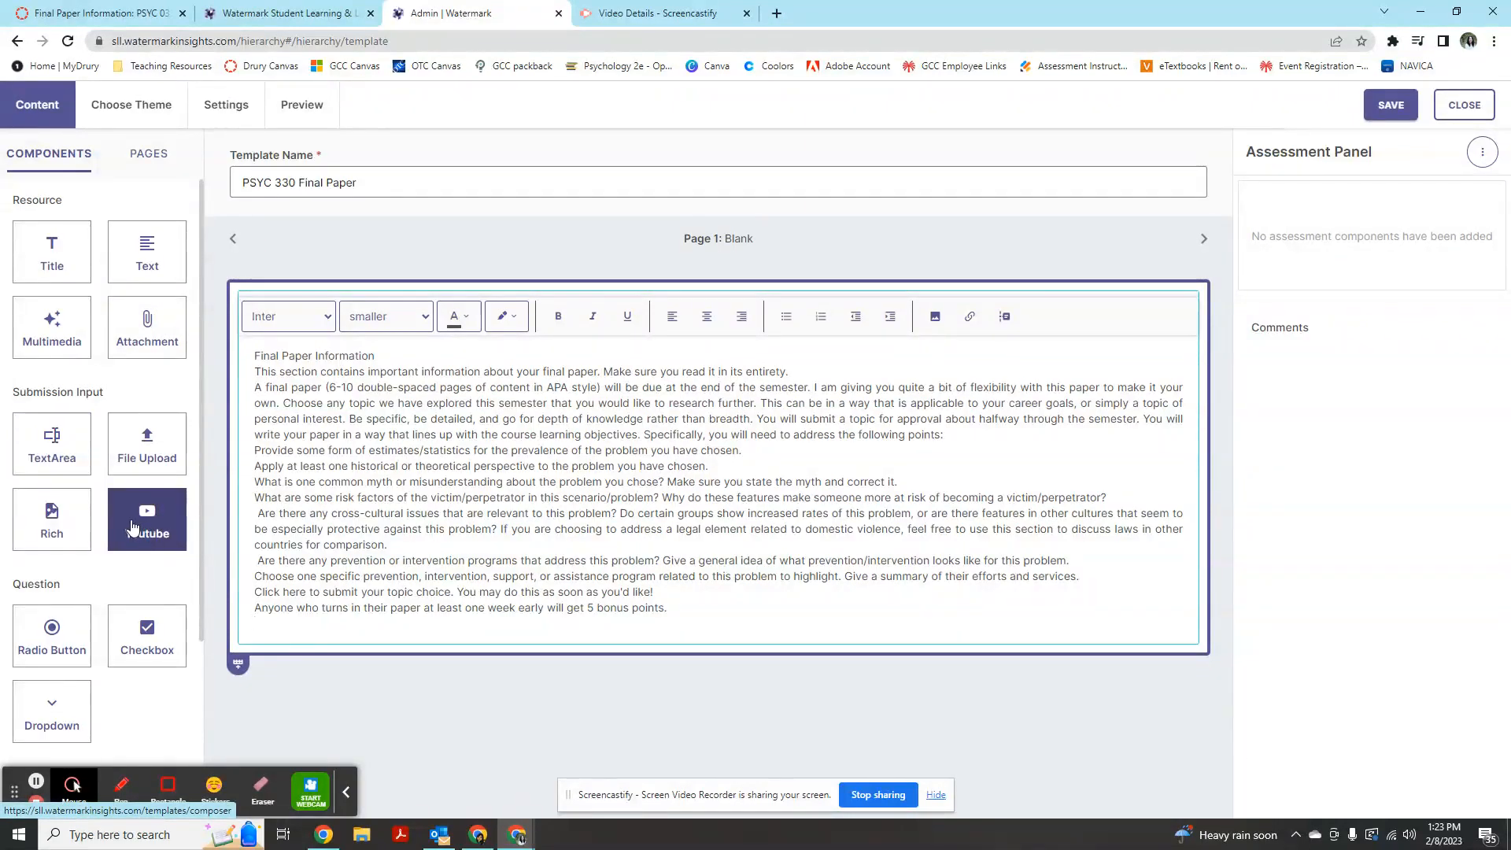
click(135, 450)
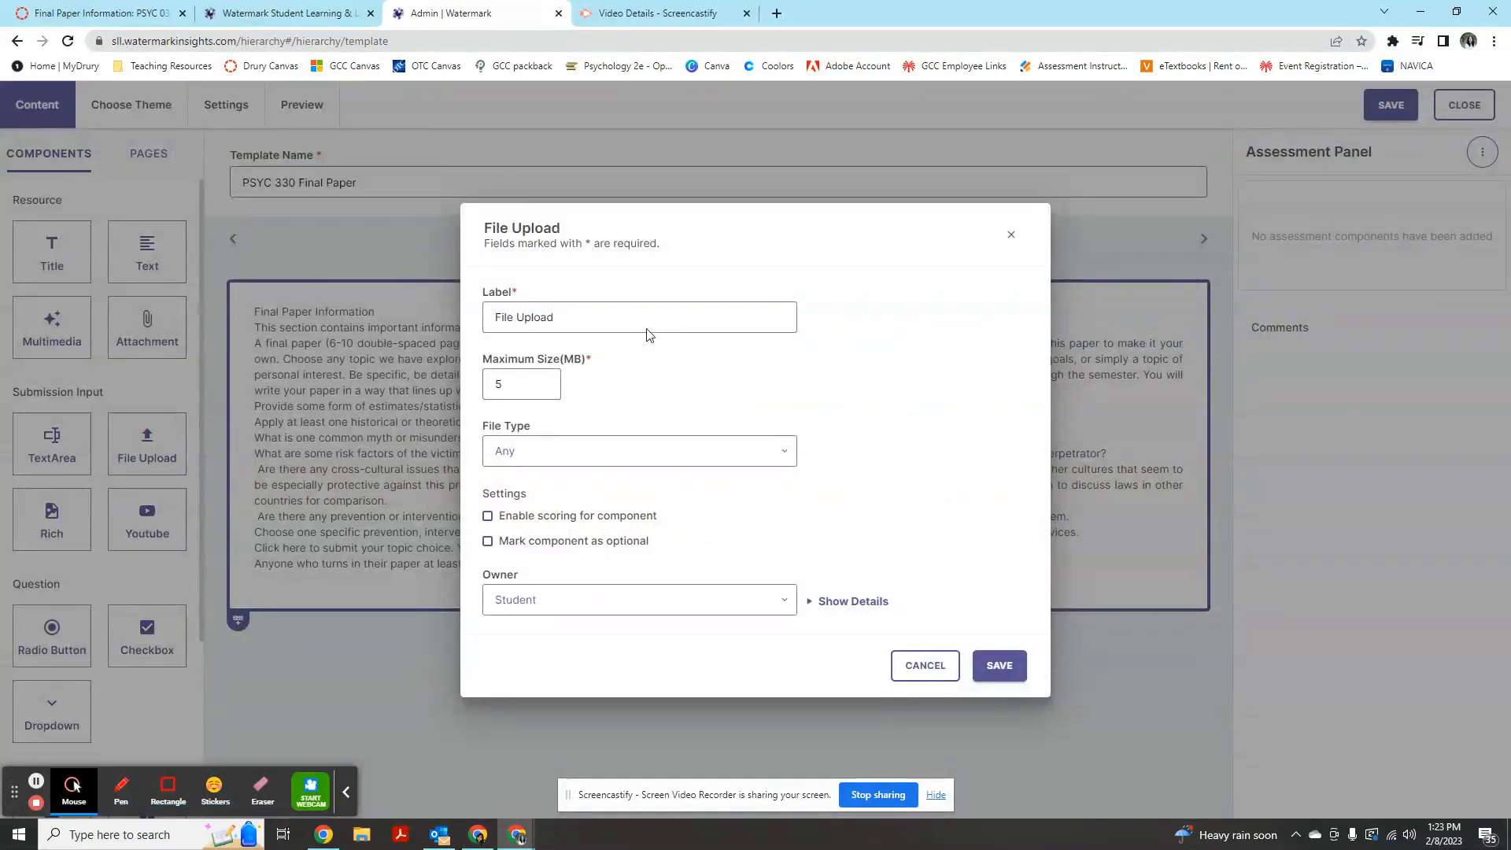
drag(617, 315, 413, 323)
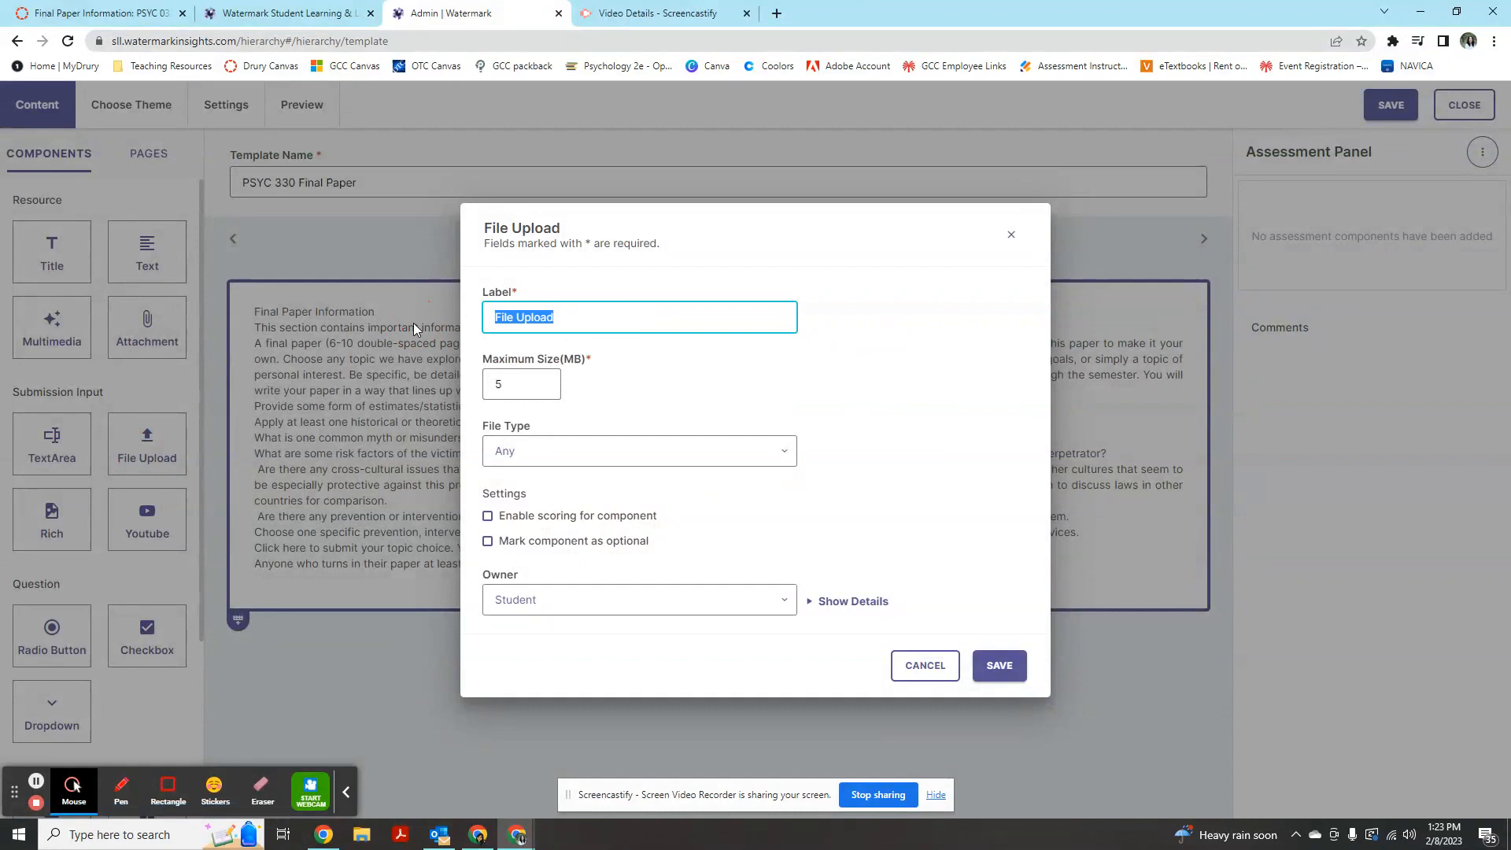
text(Upload your paper)
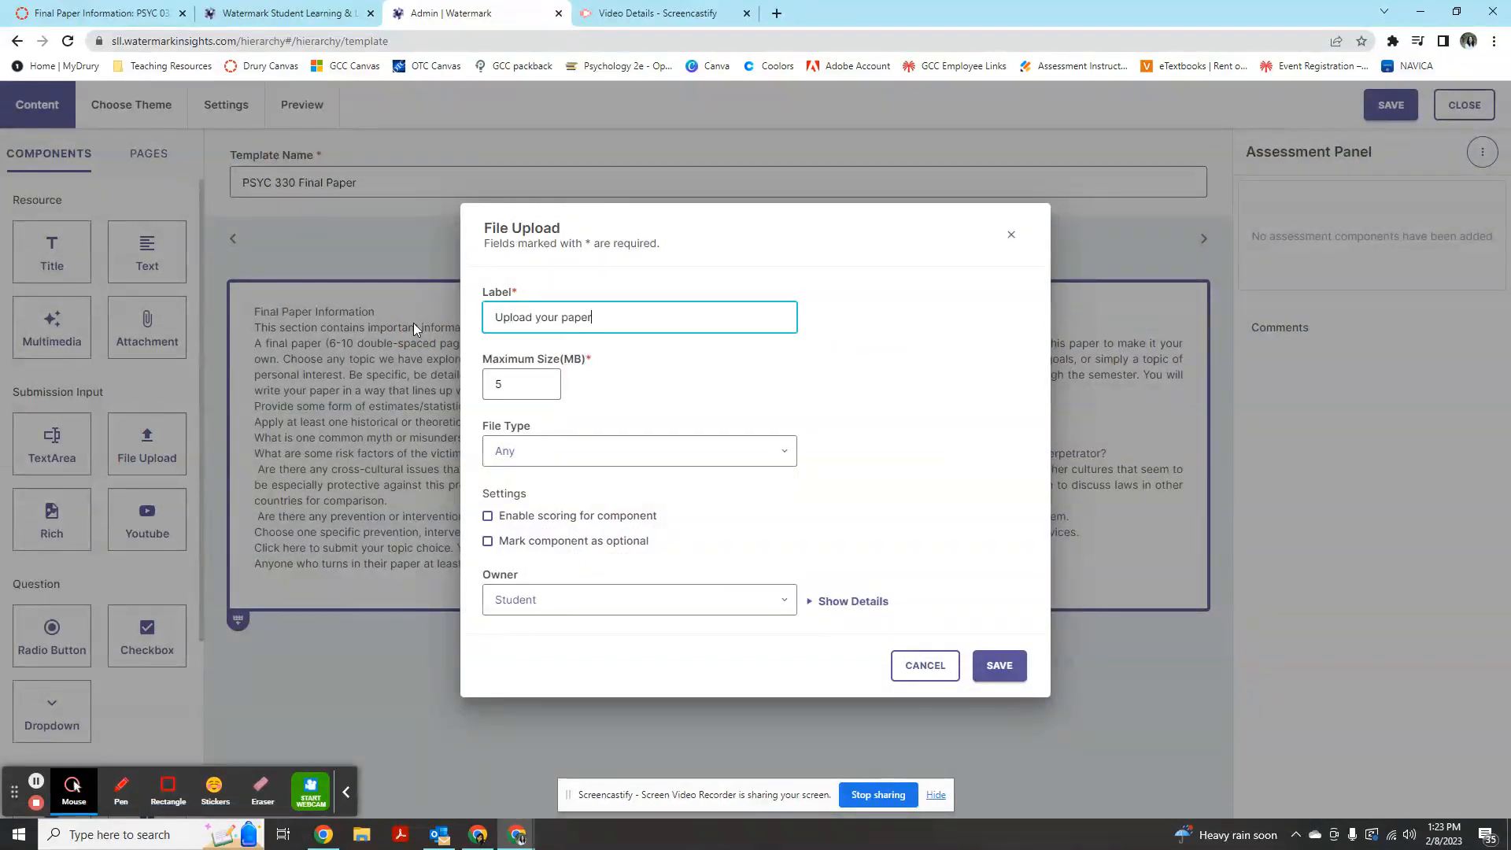
text( here)
key(Tab)
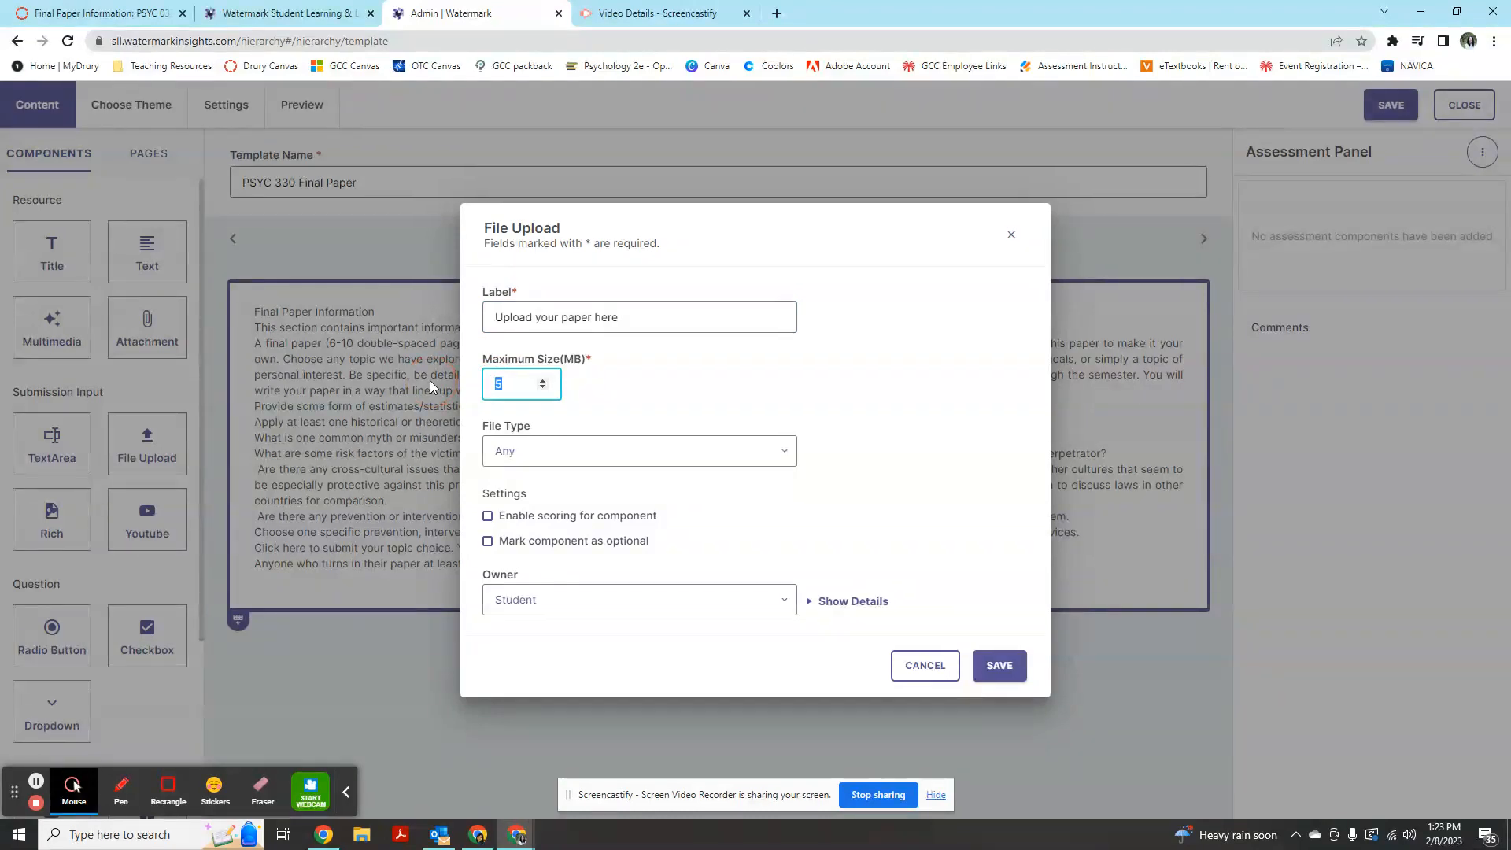
text(1000)
click(718, 392)
- Restrict the upload's file type to Documents (doc, docx, odt, txt, rtf, pdf)
click(660, 453)
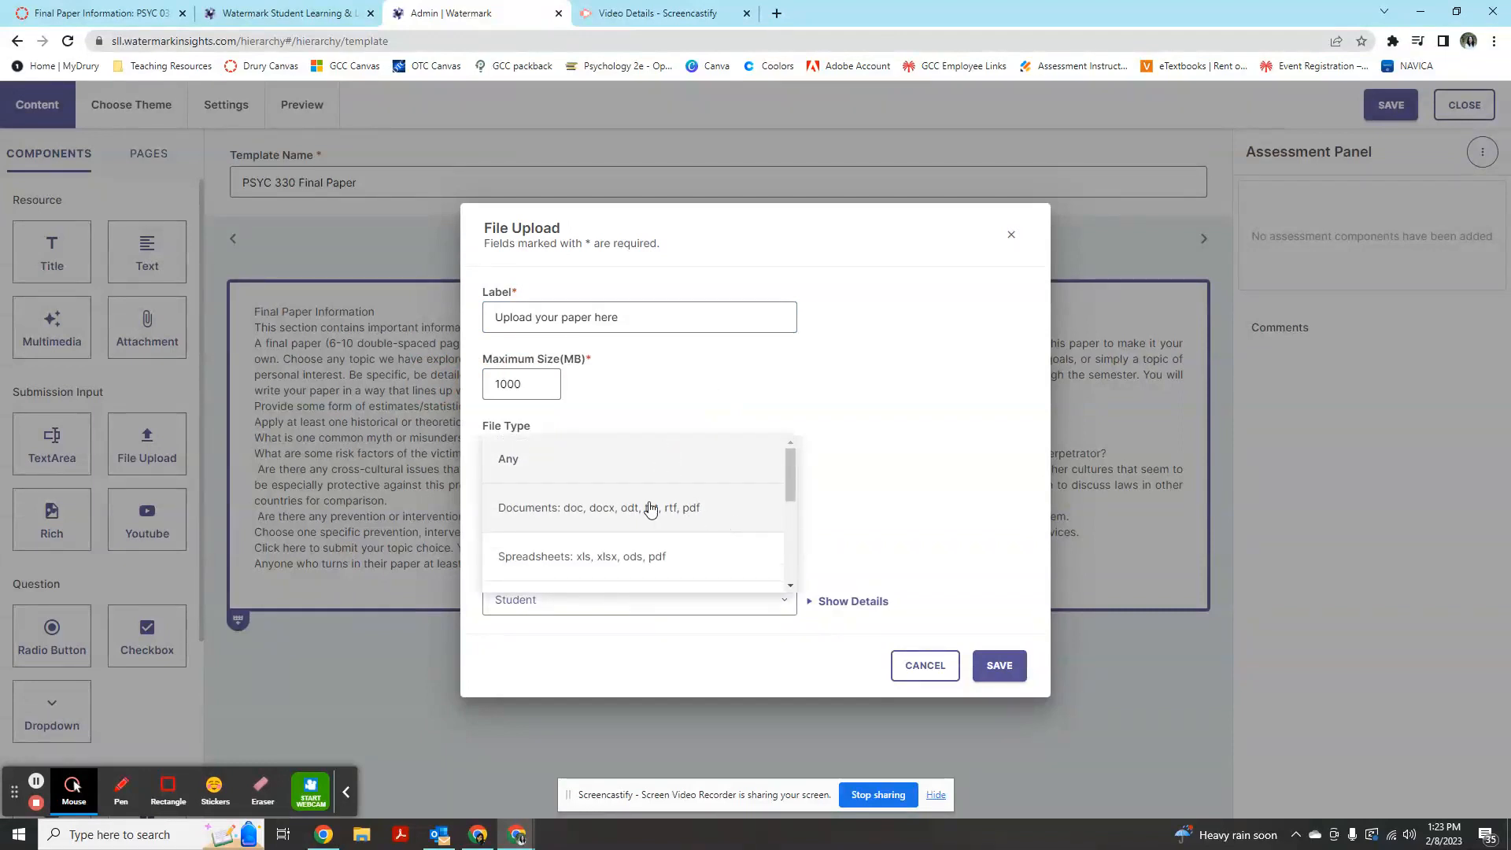
scroll(659, 513, down, 1)
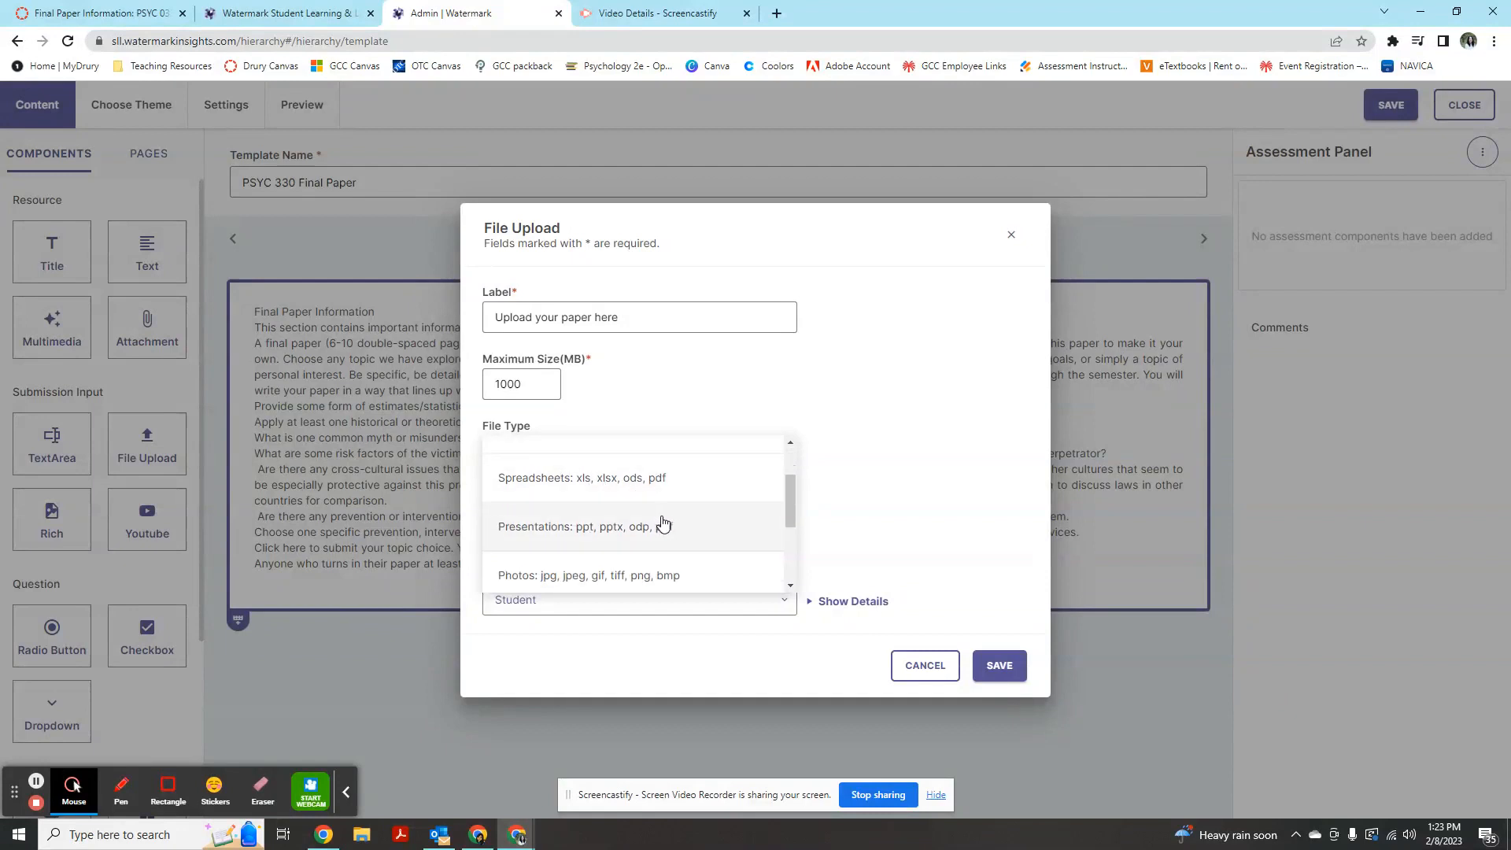
scroll(664, 516, down, 3)
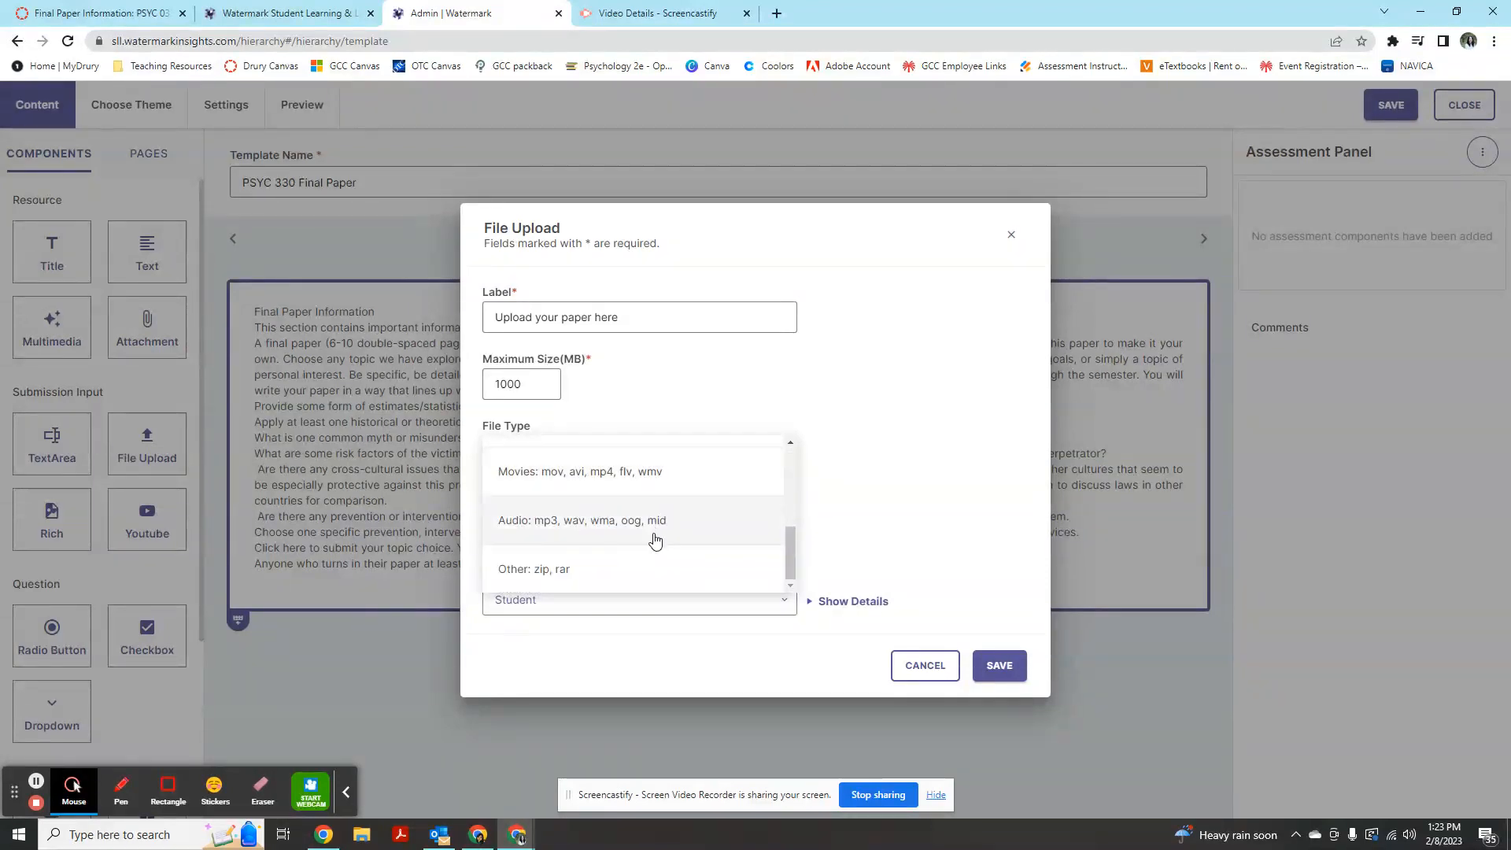
scroll(655, 523, up, 5)
click(691, 510)
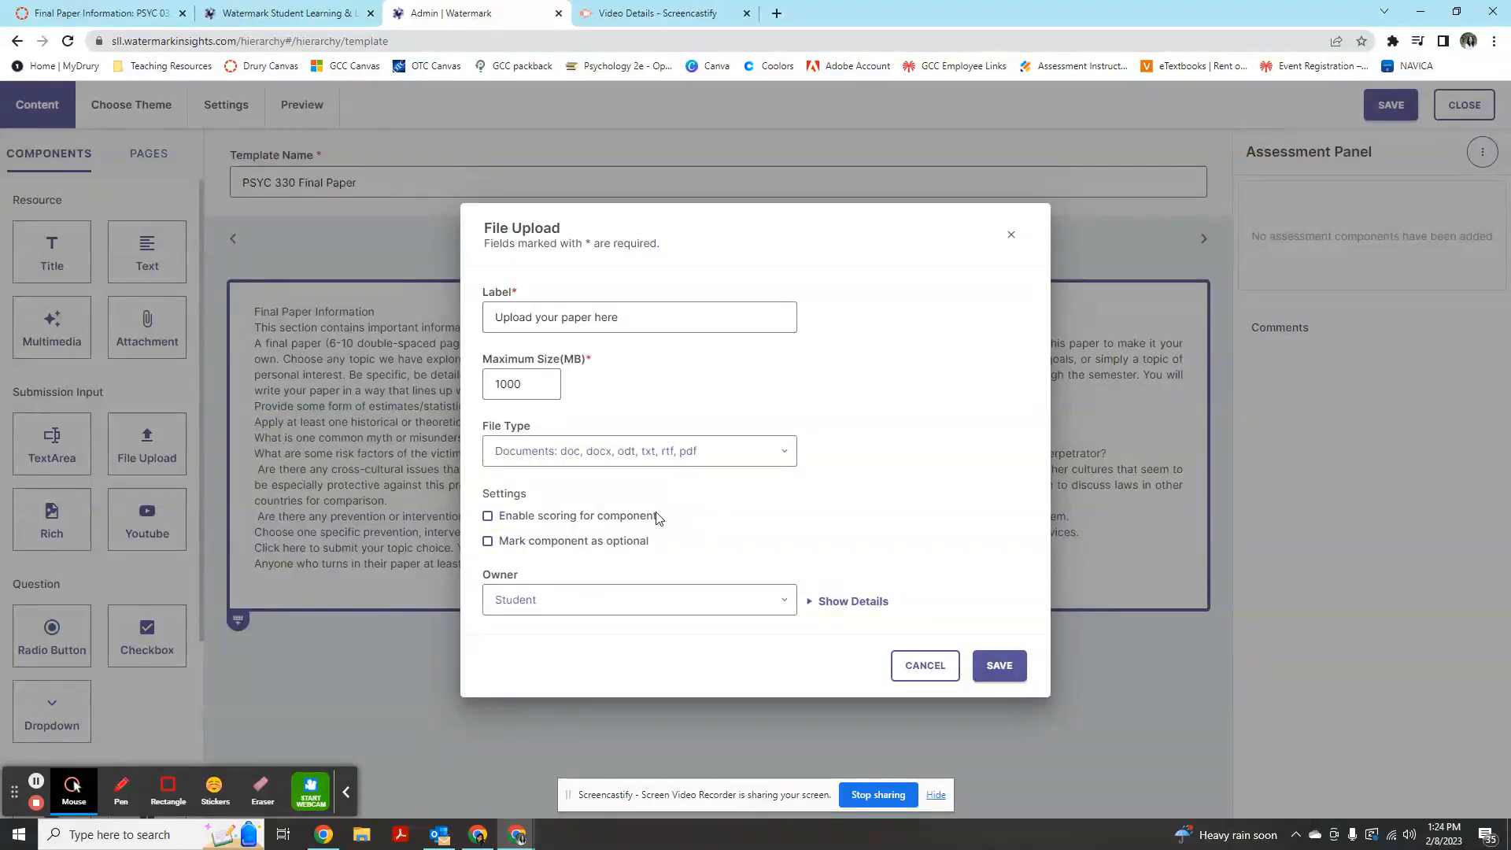
- Enable scoring for the file upload component, scored by the Instructor with a maximum of 20 points
click(624, 517)
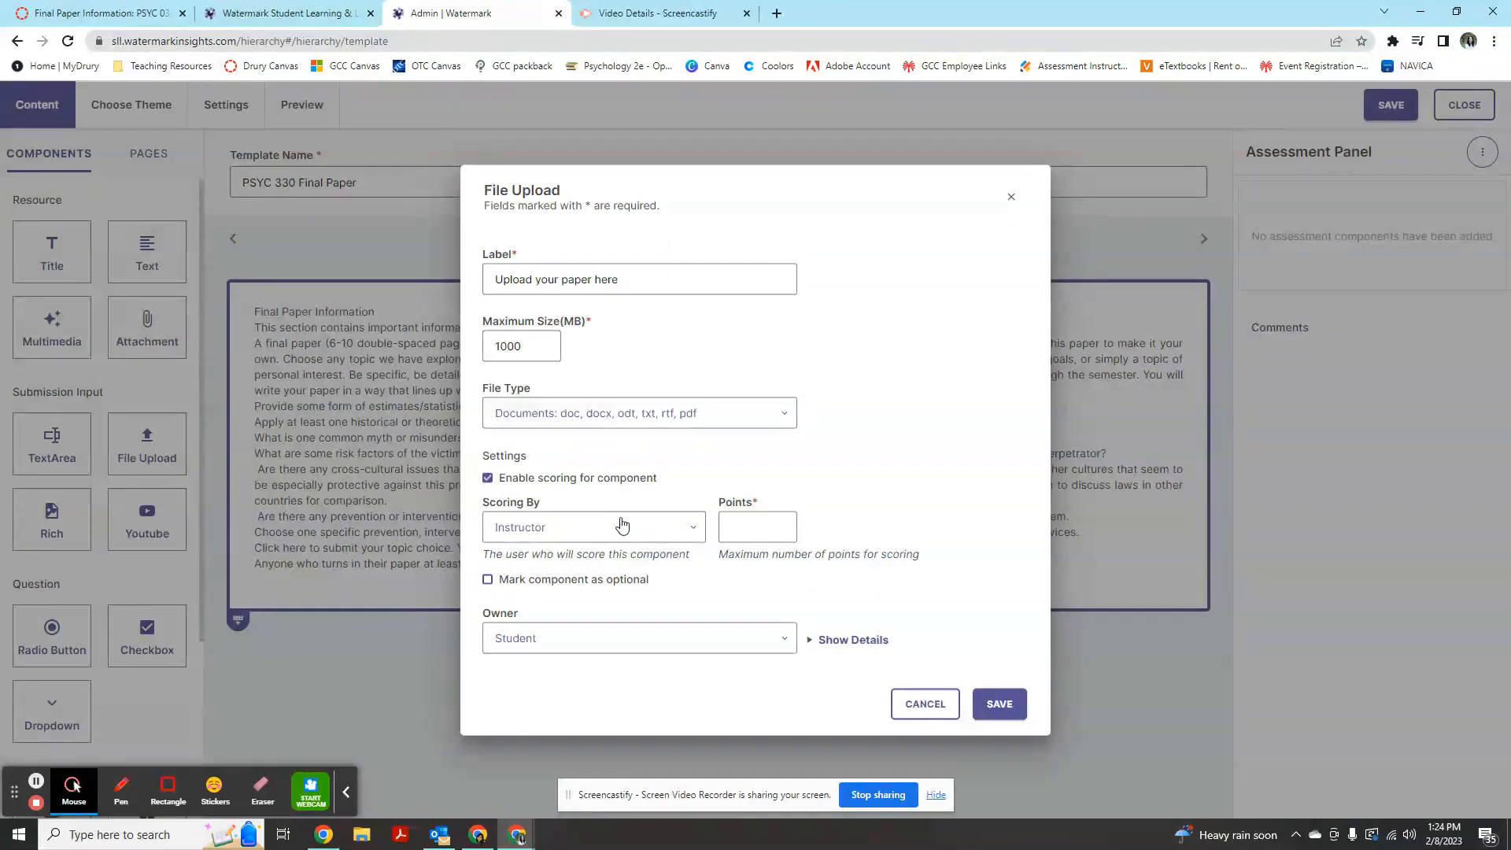
click(622, 526)
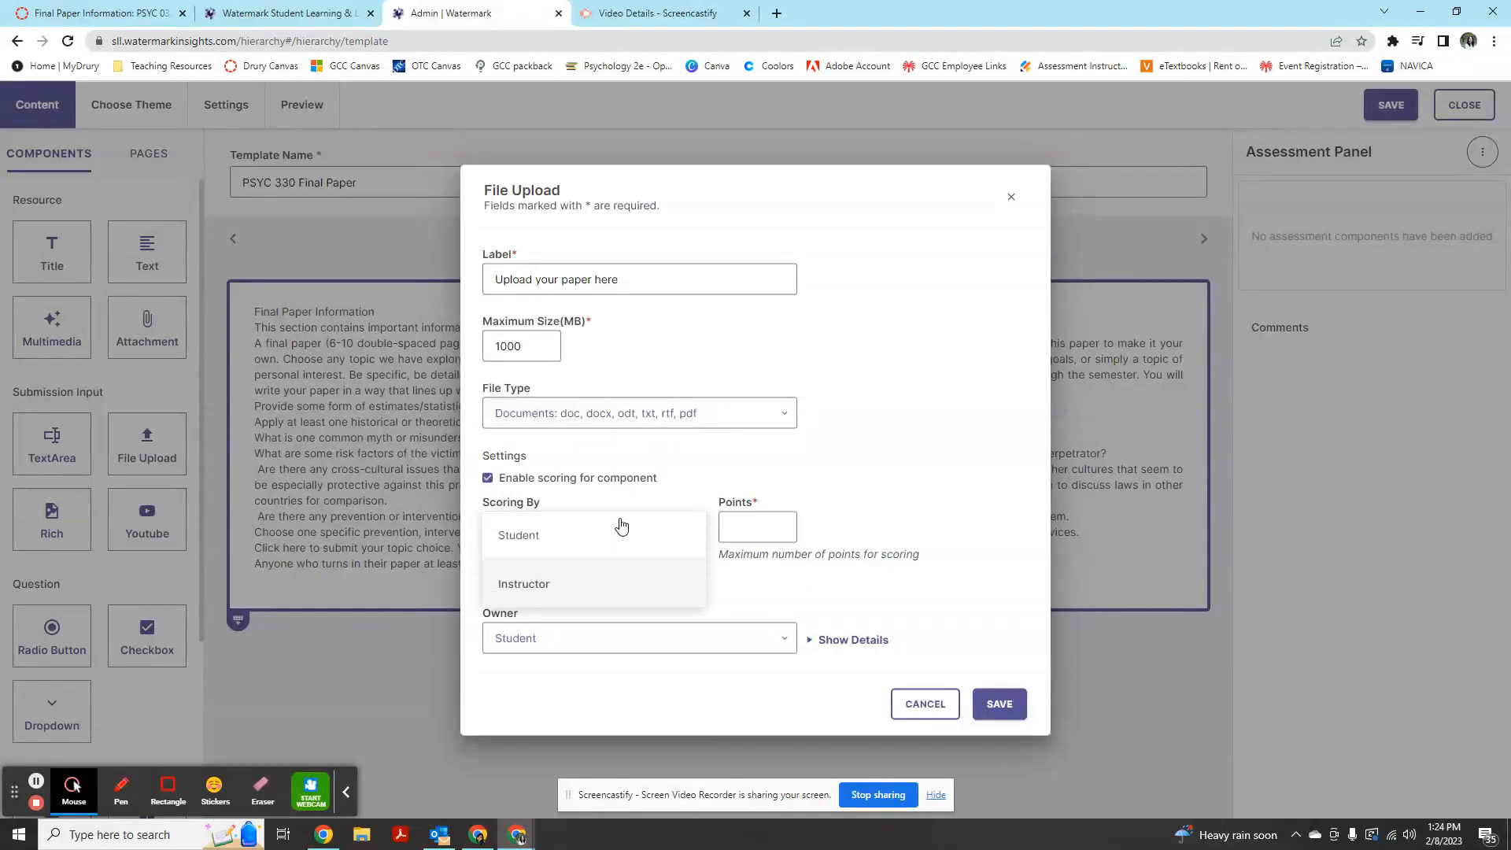
click(614, 592)
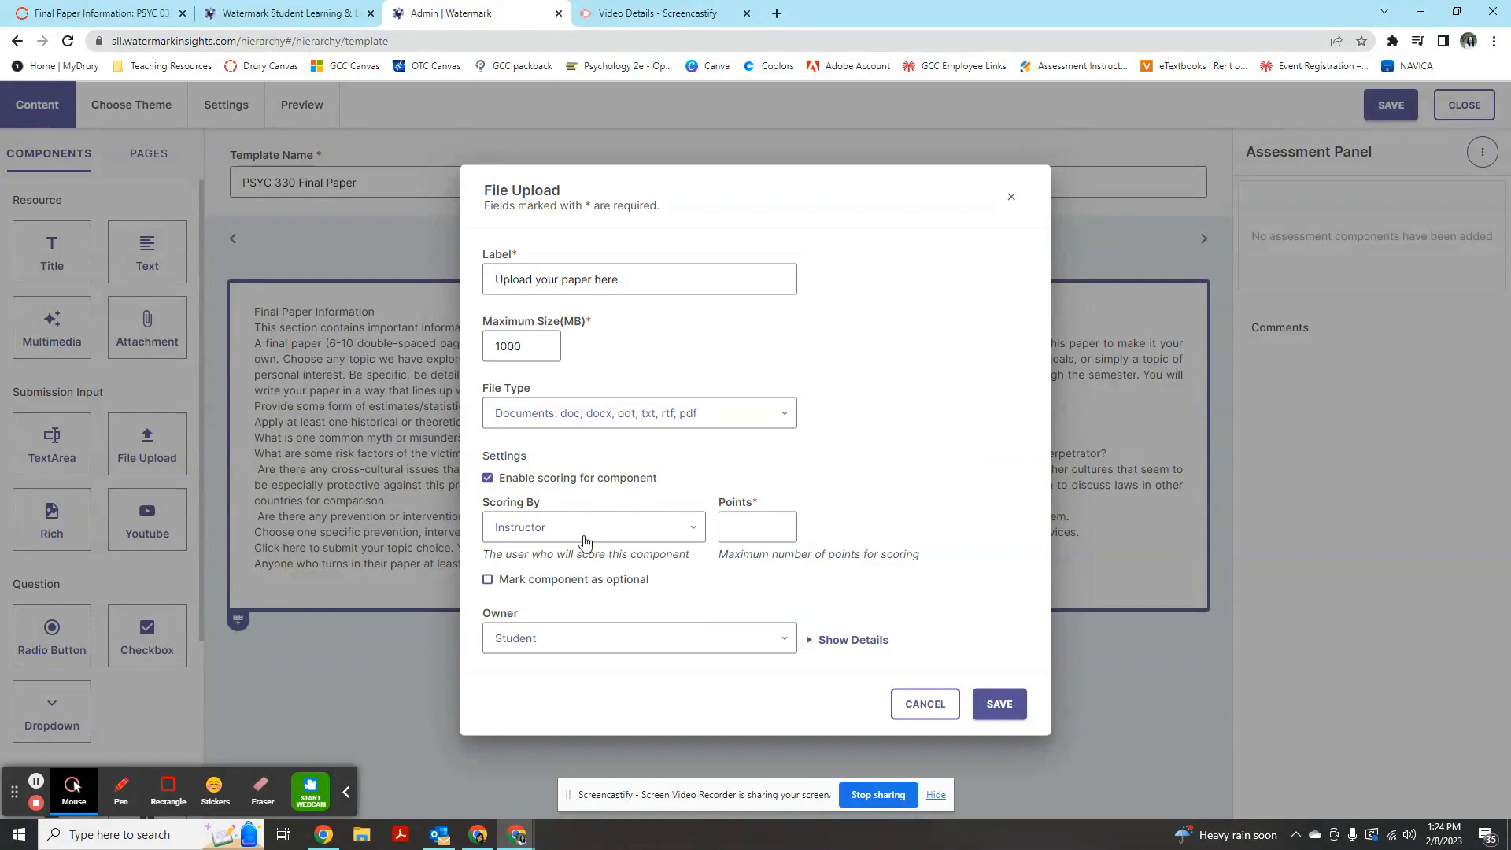
click(743, 527)
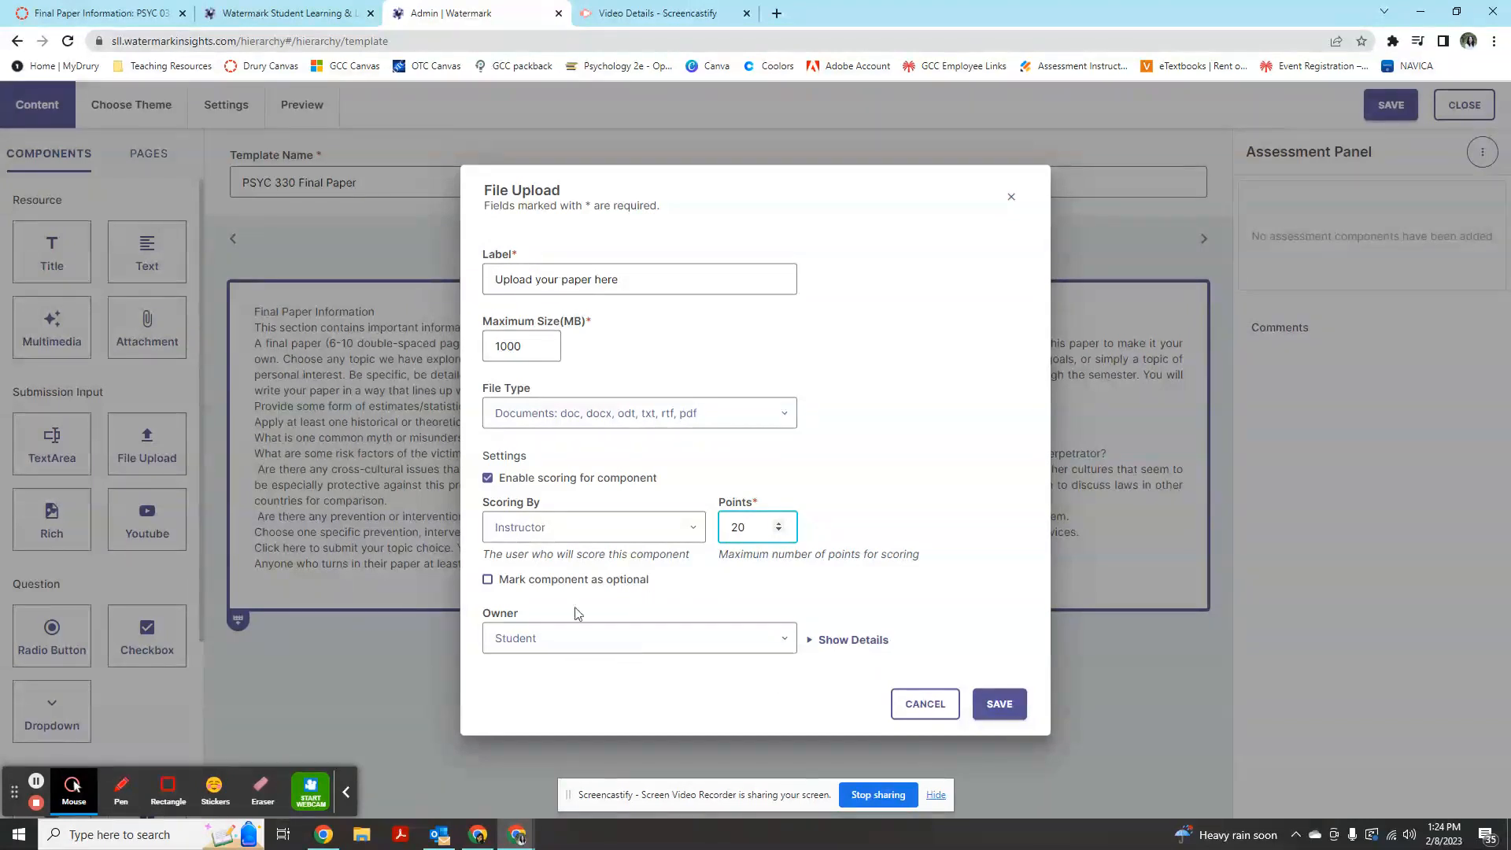
- Save the file upload component and add an assessment rubric using the AACU Written Communication Rubric PSYC with Manual scoring
click(1000, 705)
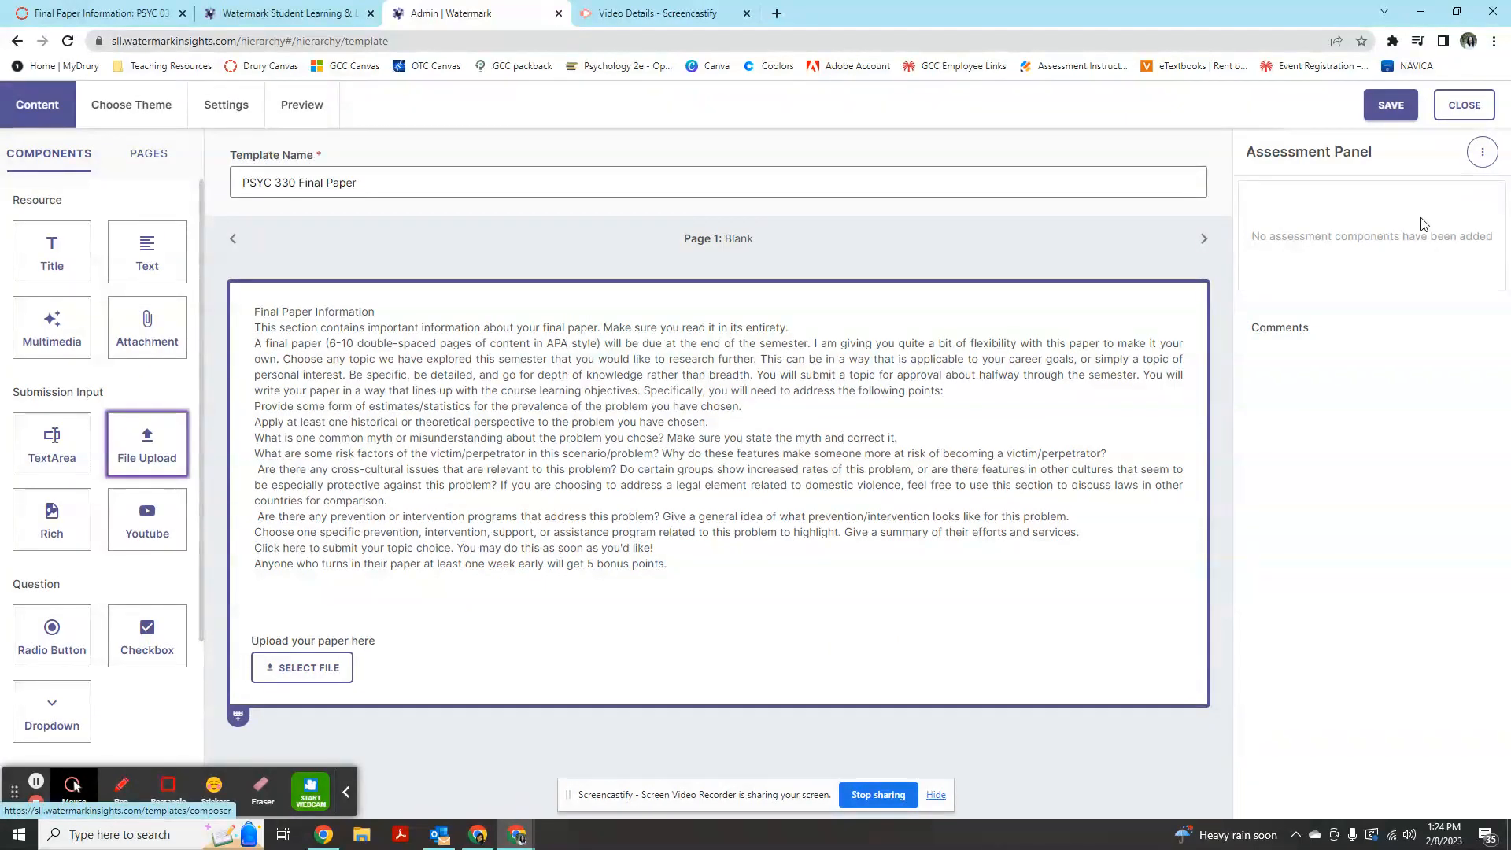
click(1478, 153)
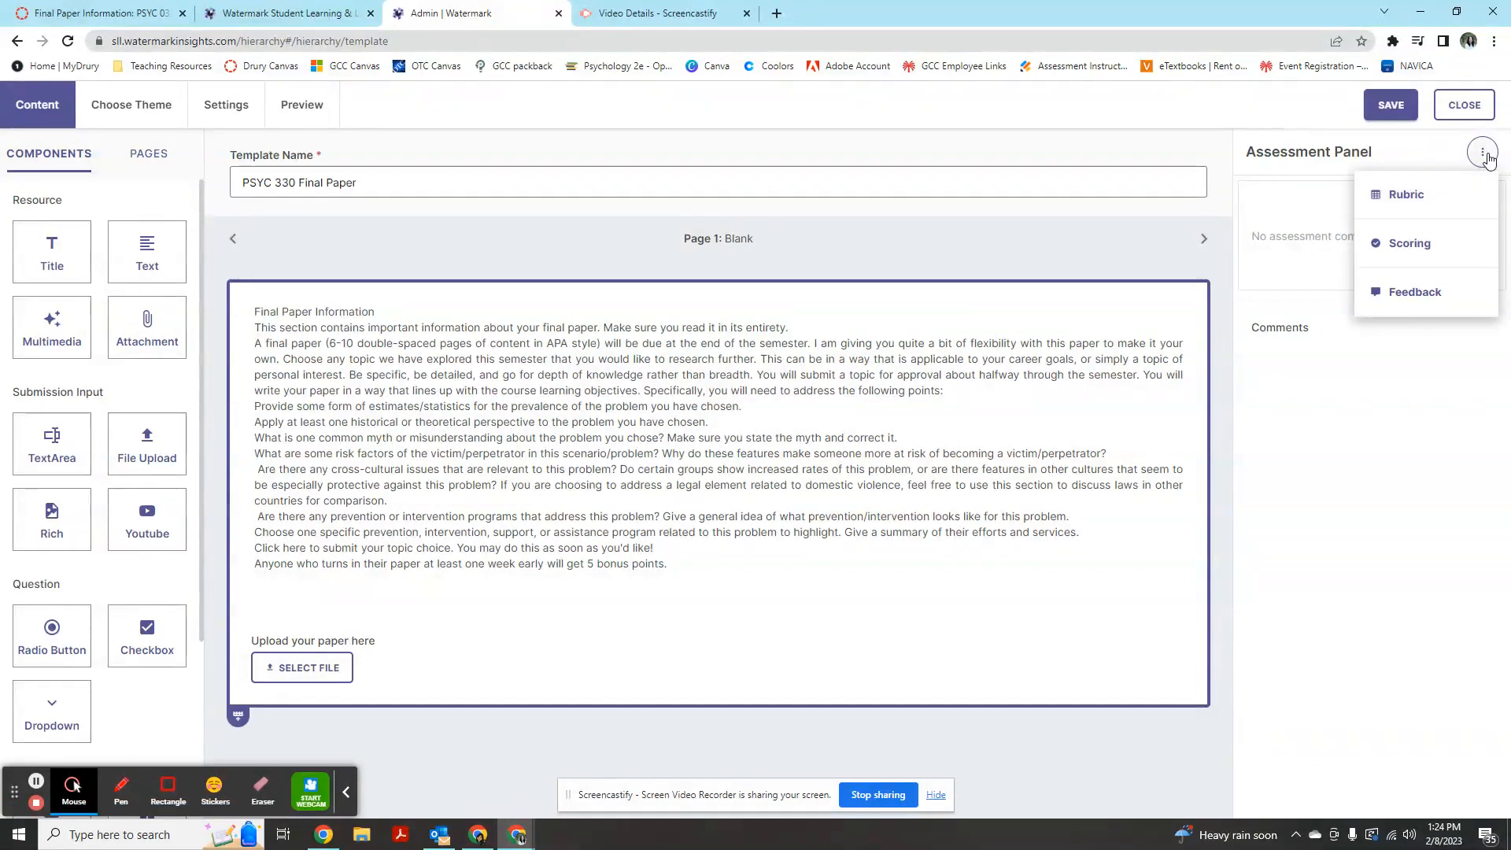
click(1411, 195)
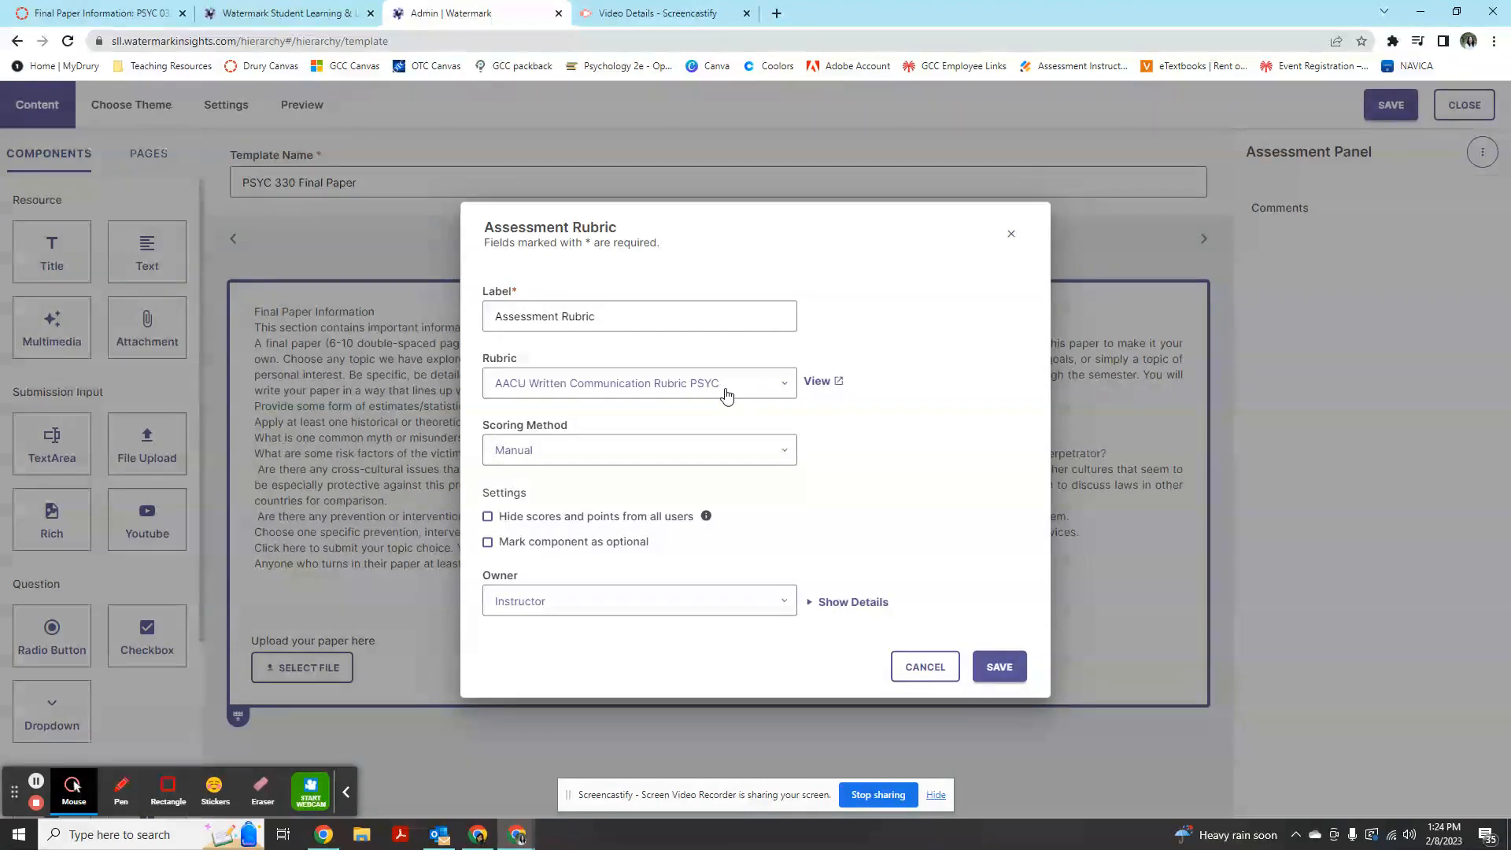
click(604, 460)
click(549, 463)
click(999, 667)
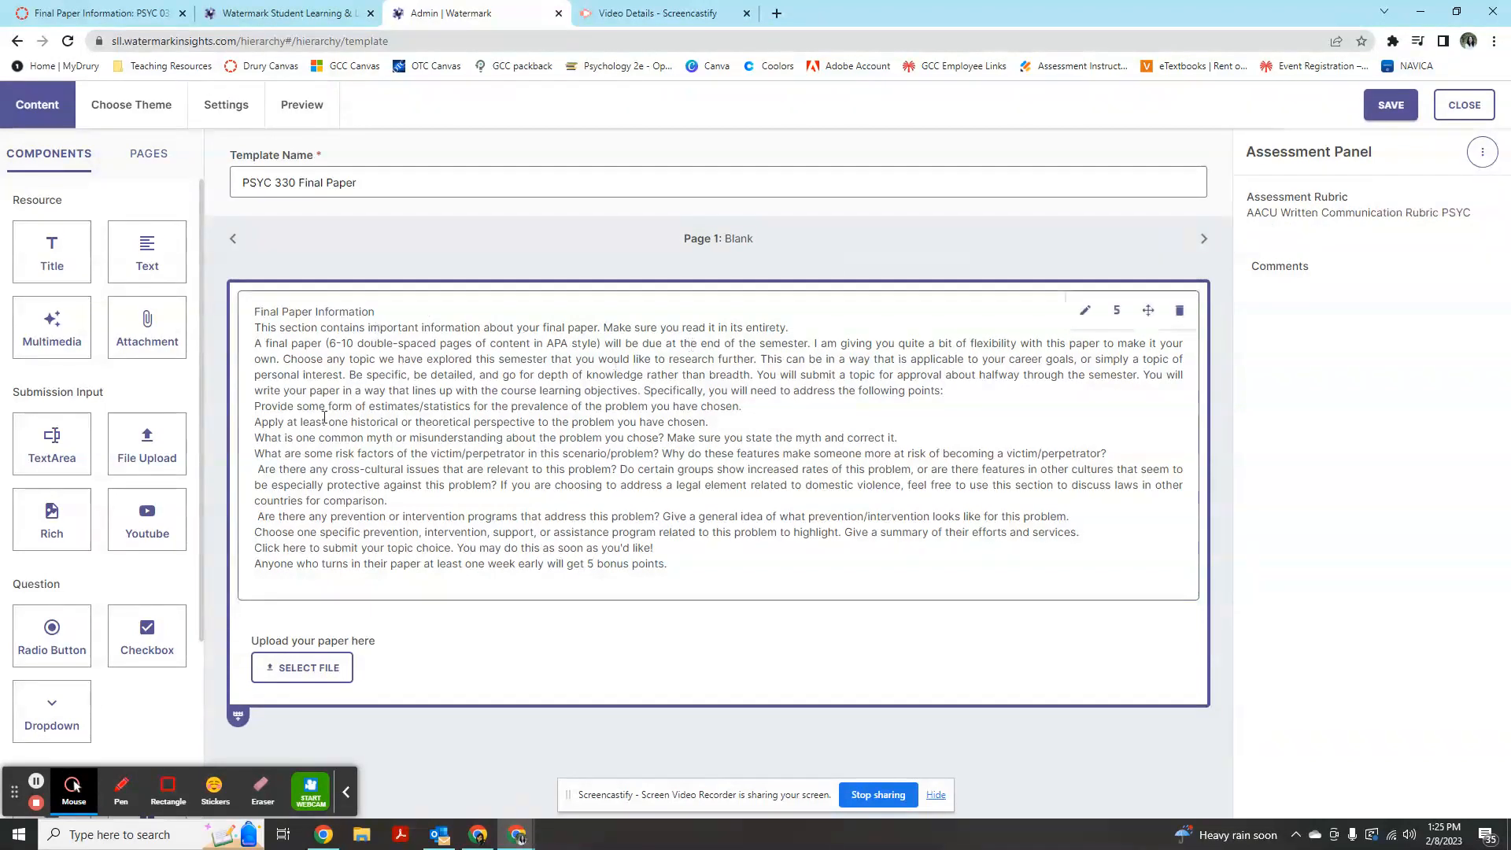
- Save the template and check for PSYC 330 Final Paper in the Psychology template list
click(1391, 107)
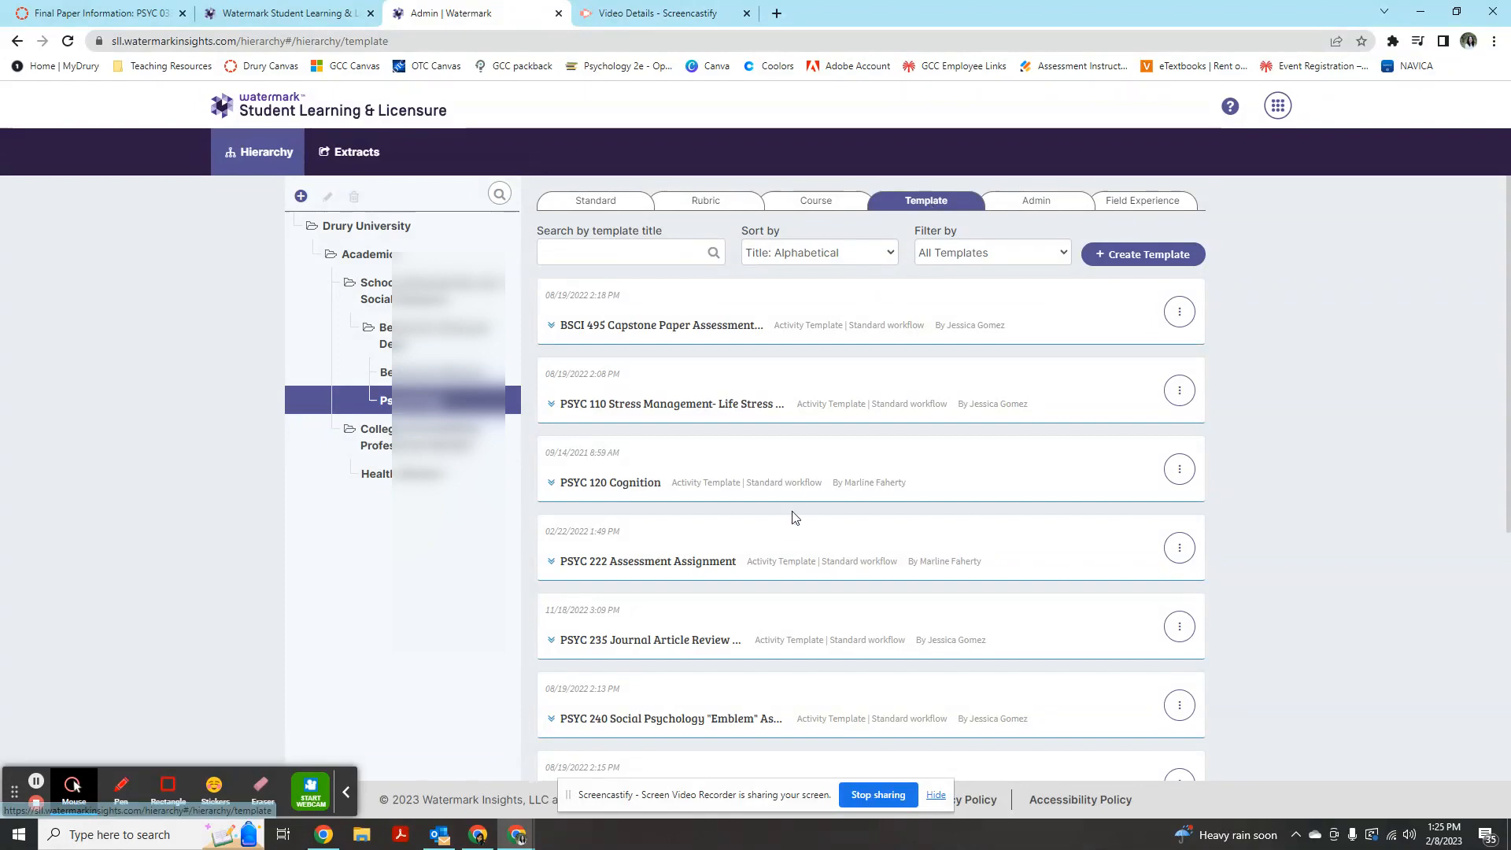
scroll(795, 515, down, 5)
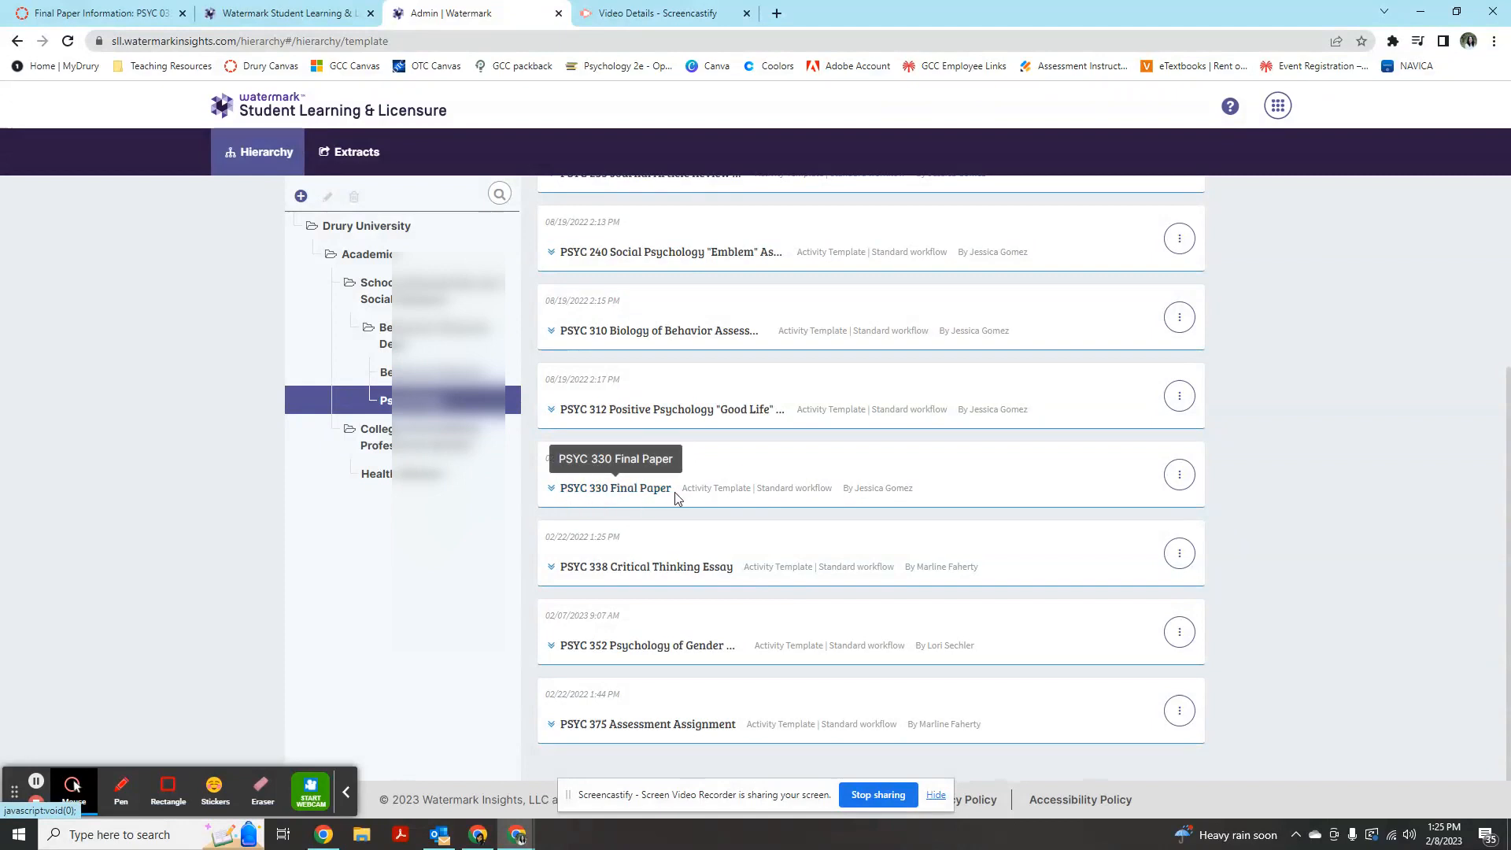
scroll(630, 492, up, 6)
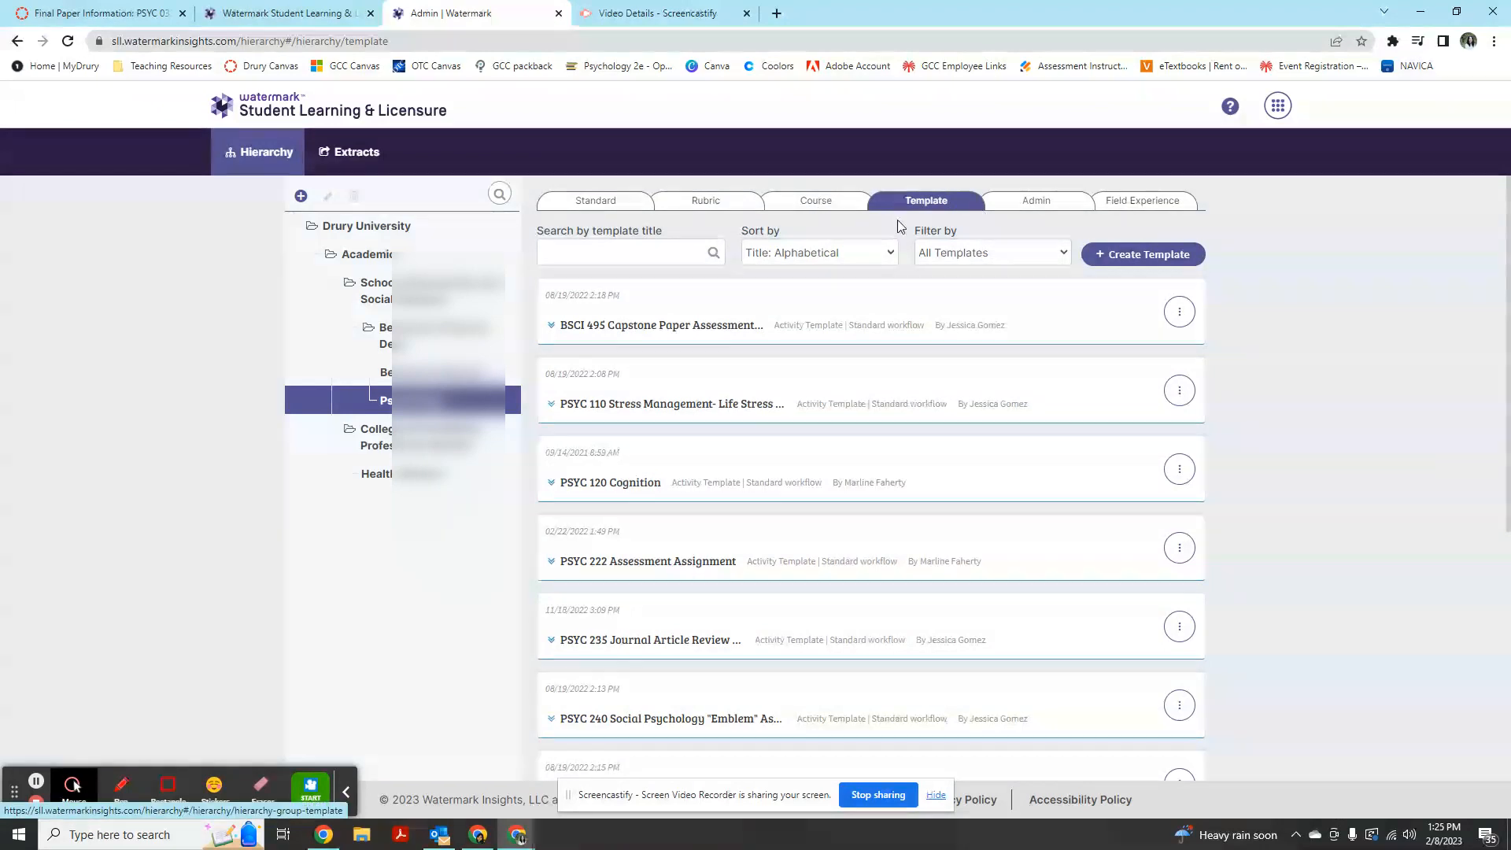
- Open the PSYC 0330 Family and Domestic Violence course from the Psychology course list
click(835, 206)
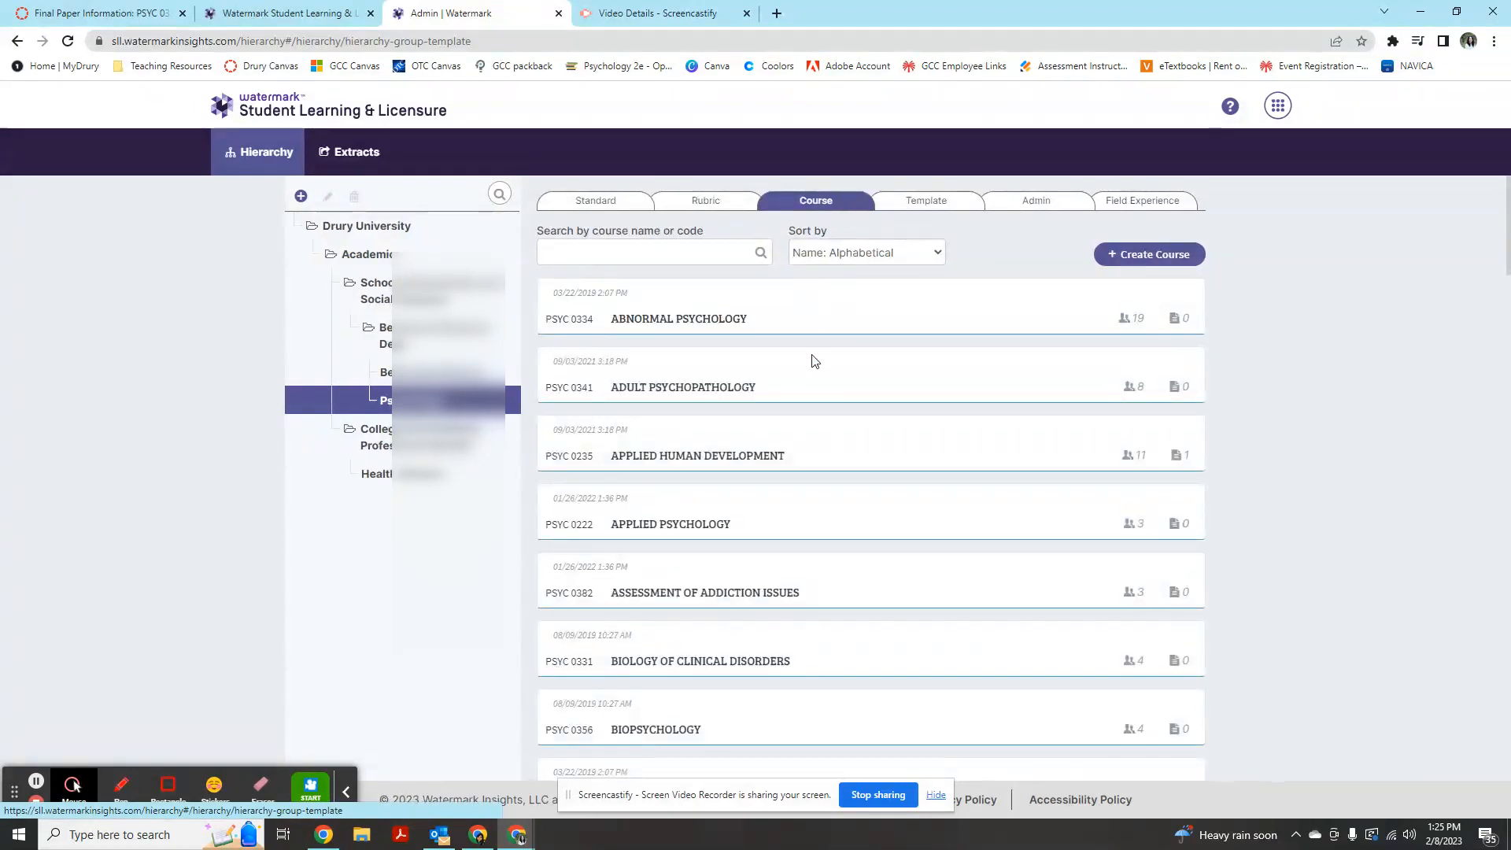
scroll(815, 361, down, 2)
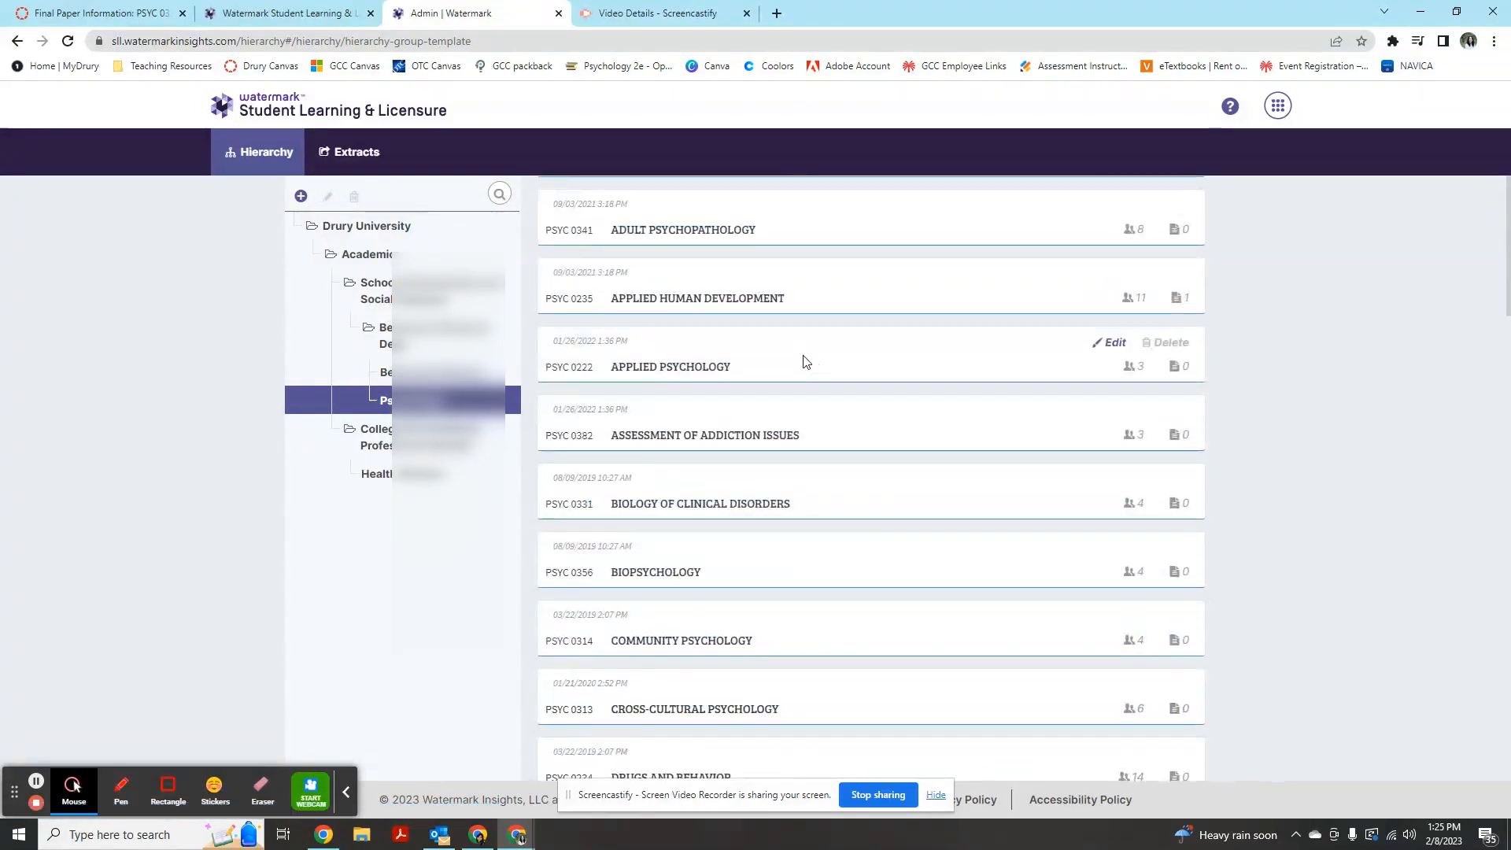
scroll(806, 362, down, 4)
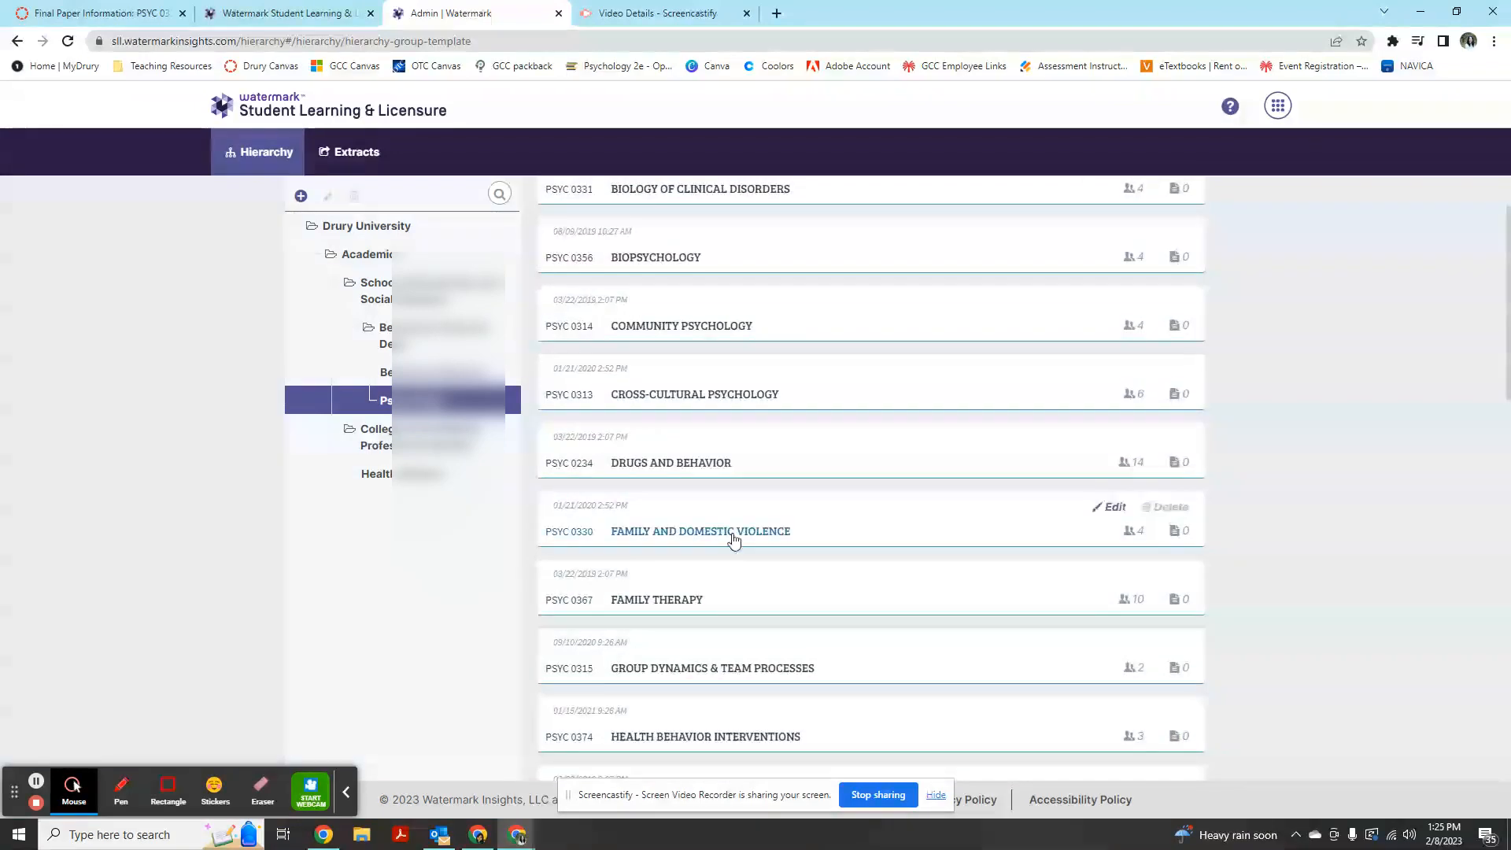
click(733, 533)
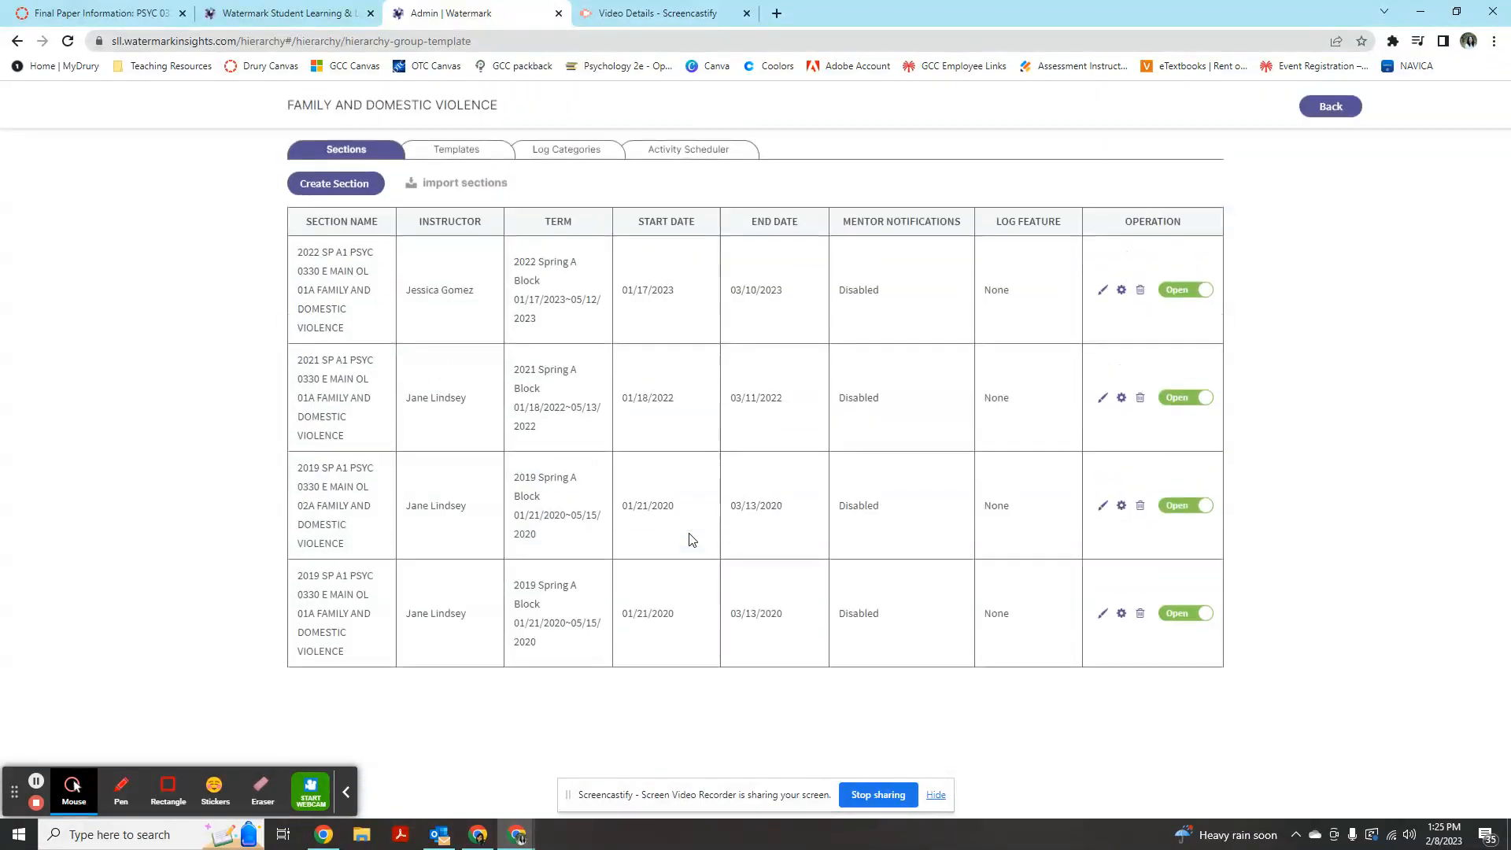
- Insert the PSYC 330 Final Paper template into the Family and Domestic Violence course
click(484, 153)
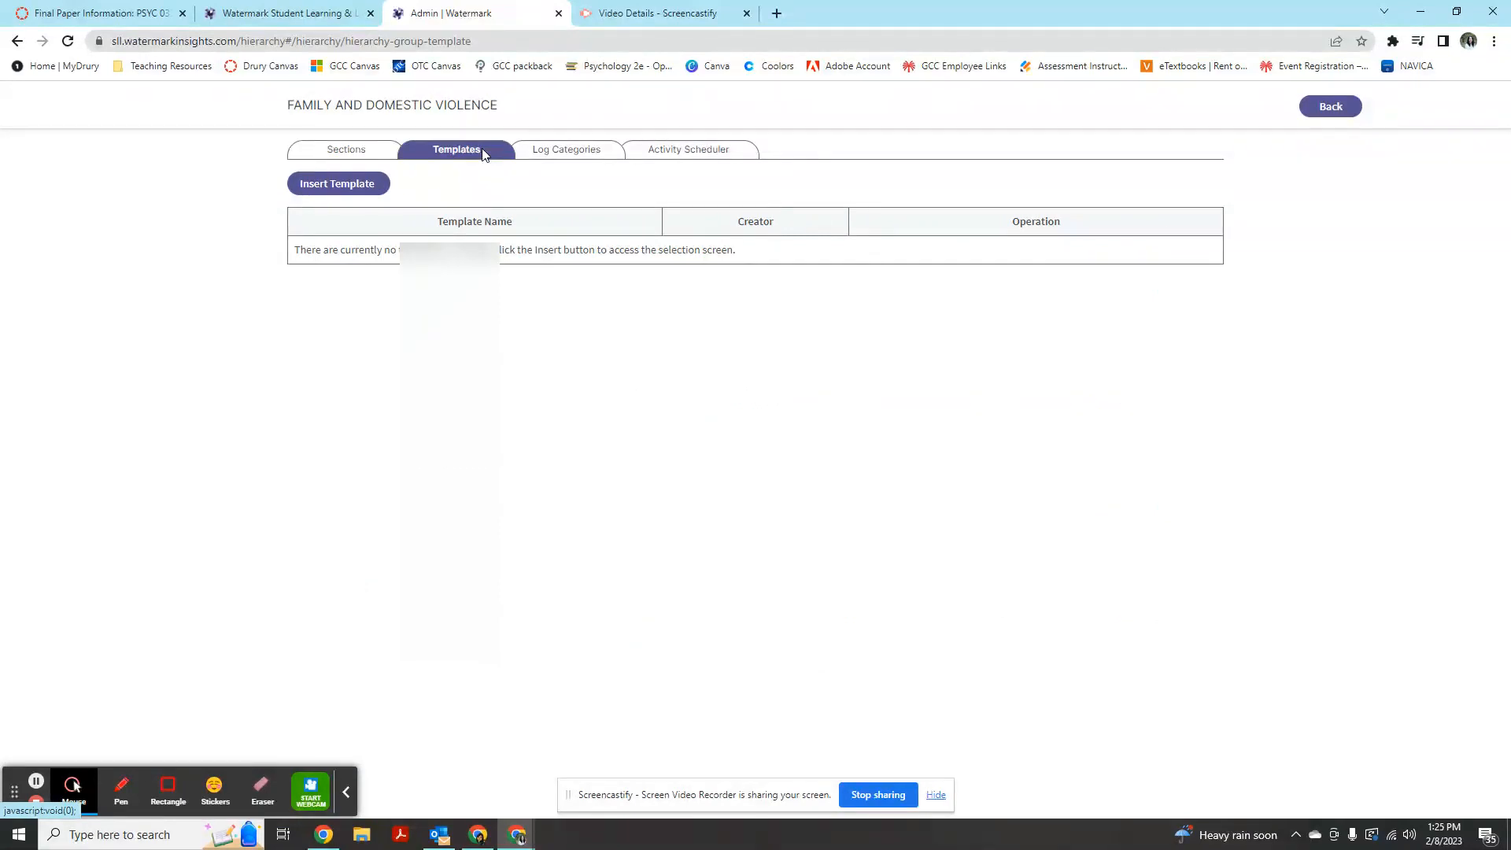
click(329, 186)
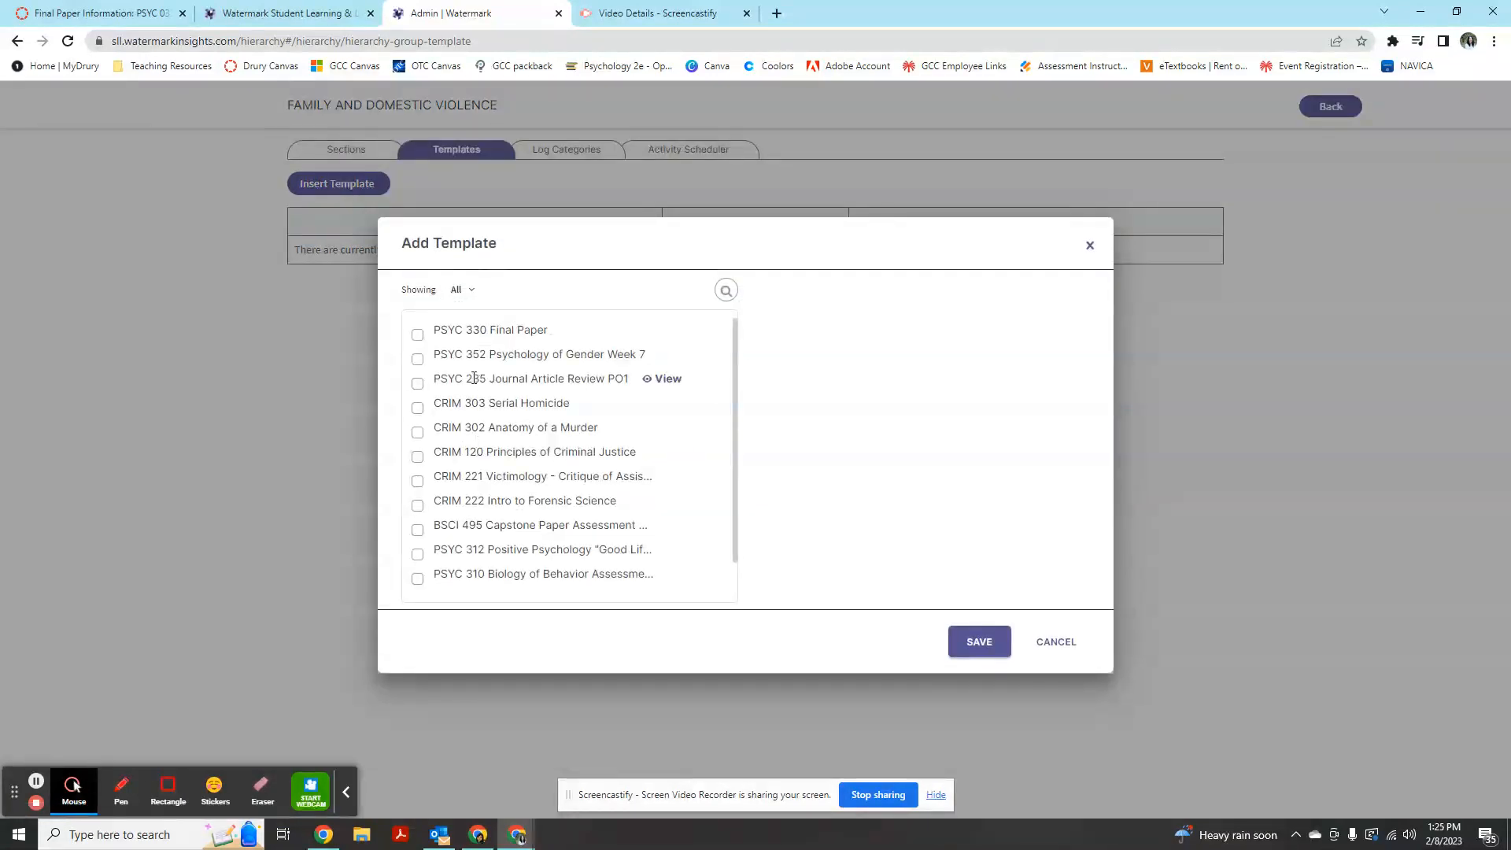
click(417, 333)
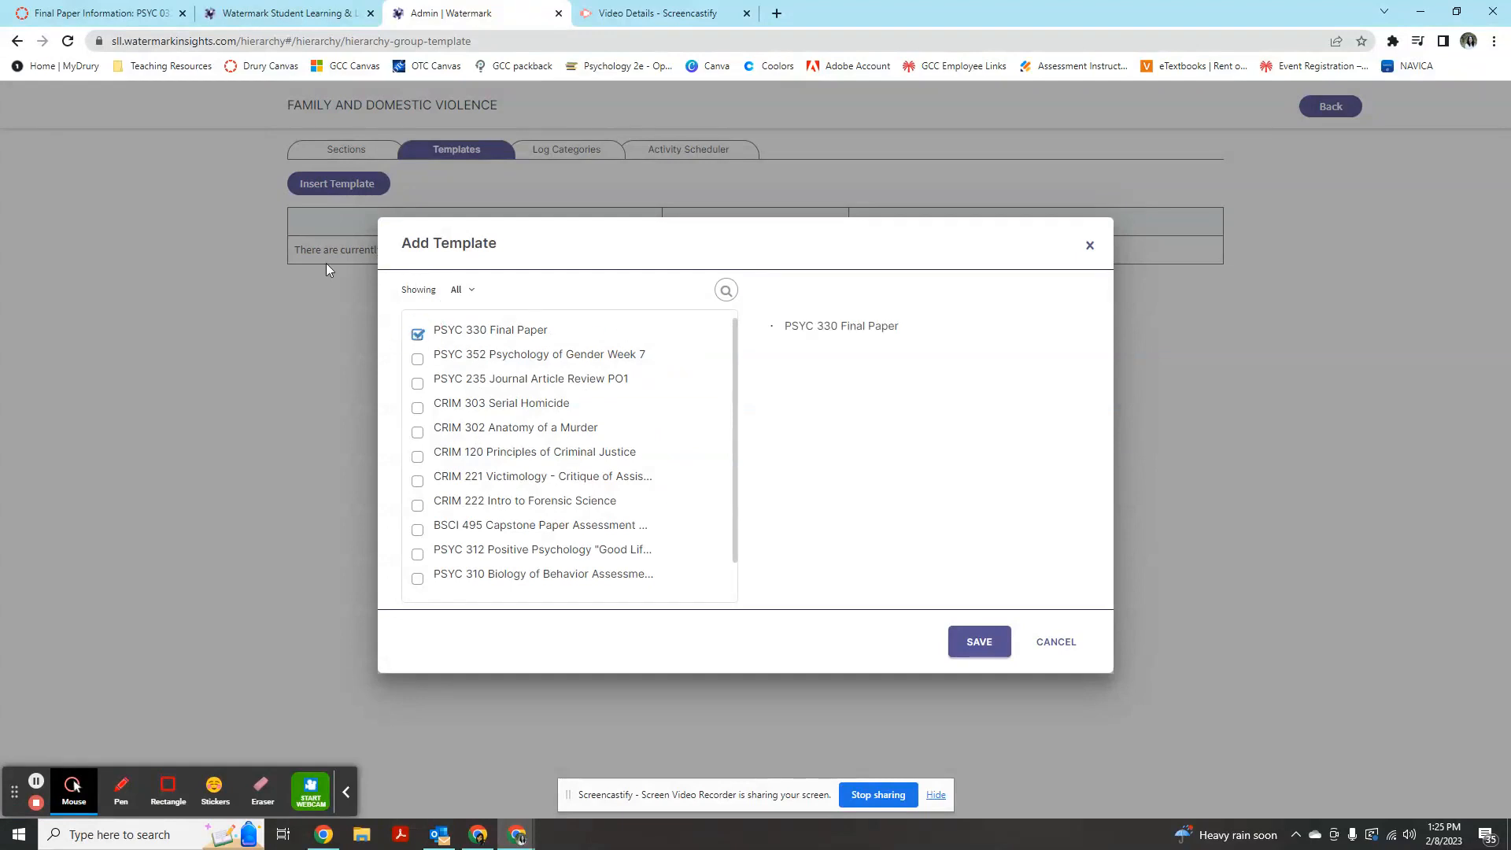
click(990, 642)
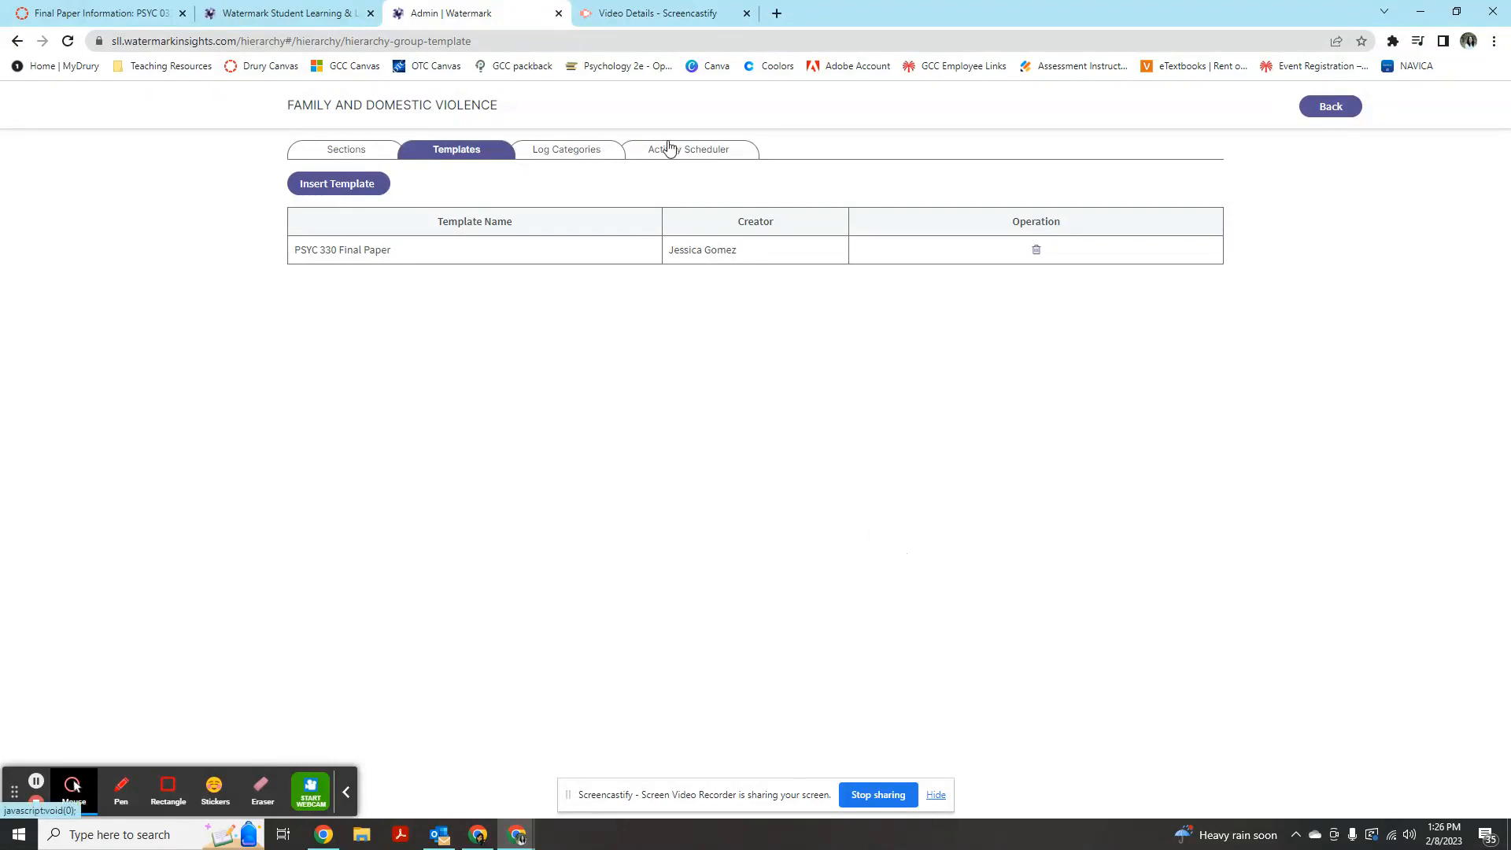
- Start a new activity schedule for the course, based on the PSYC 330 Final Paper template
click(671, 151)
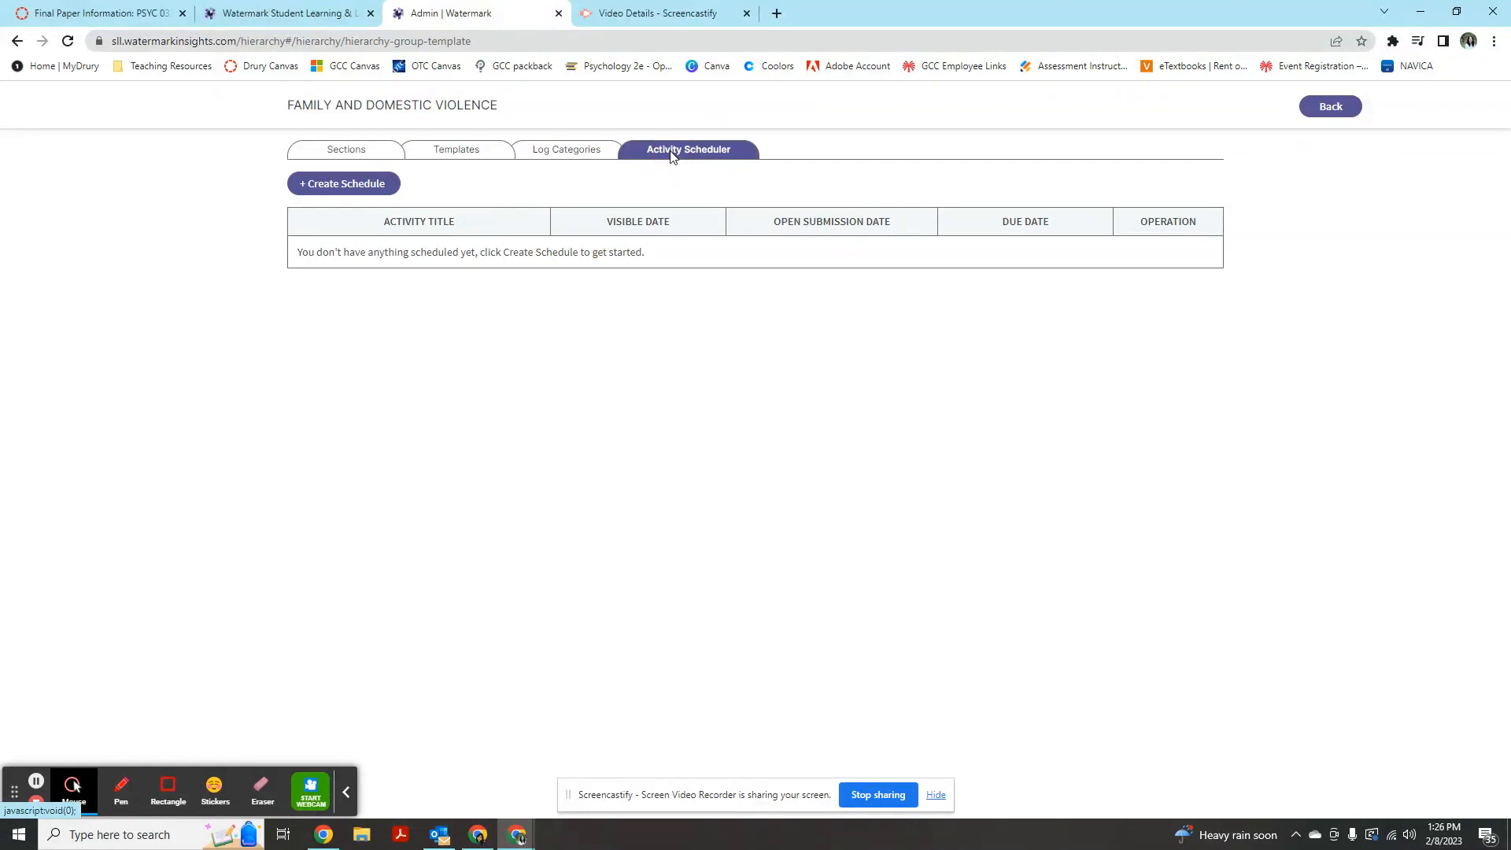
click(338, 189)
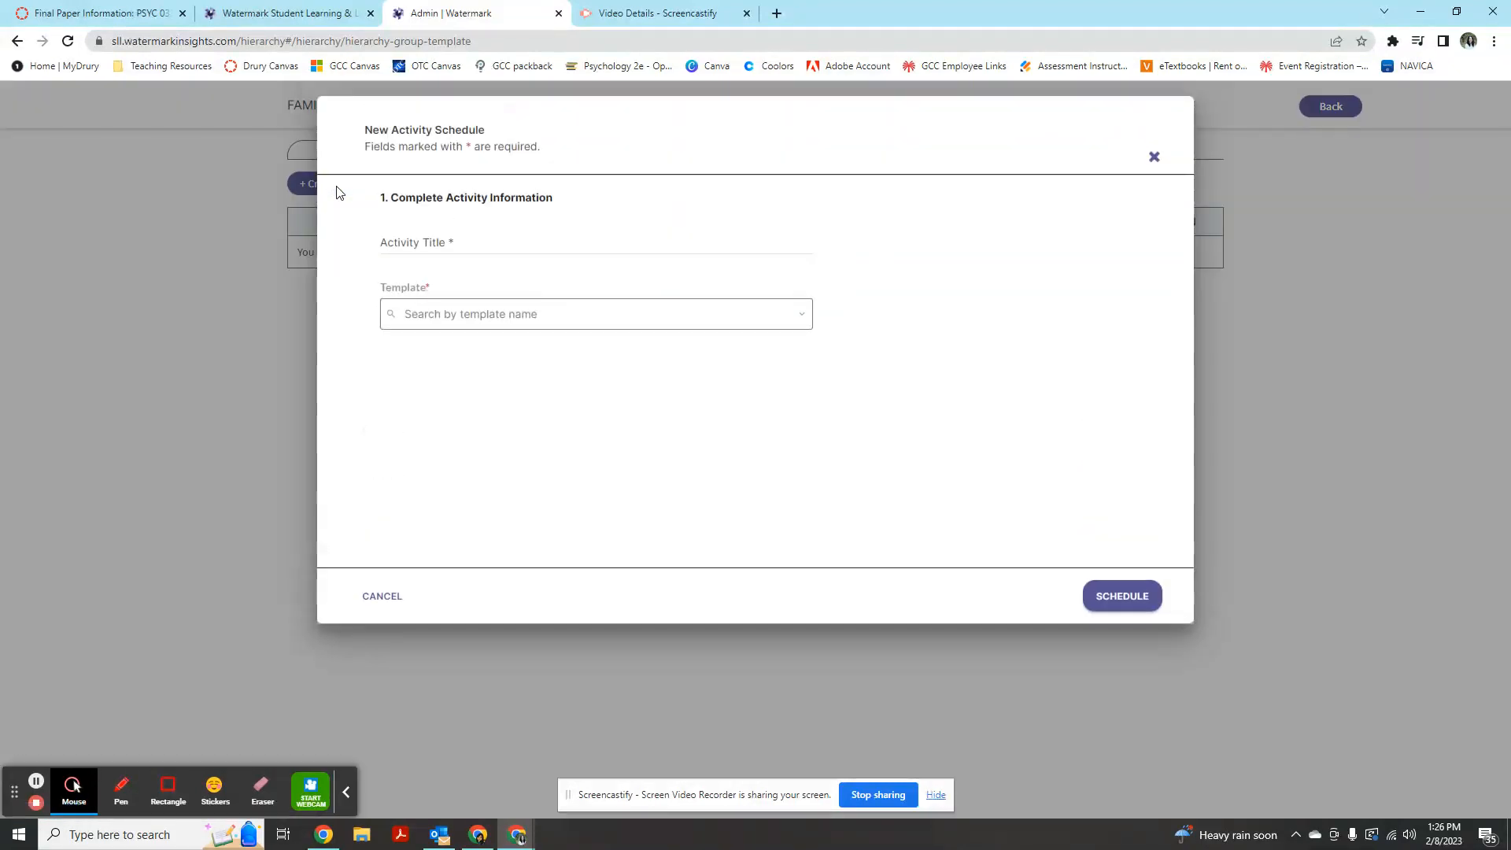
click(526, 313)
scroll(551, 418, down, 5)
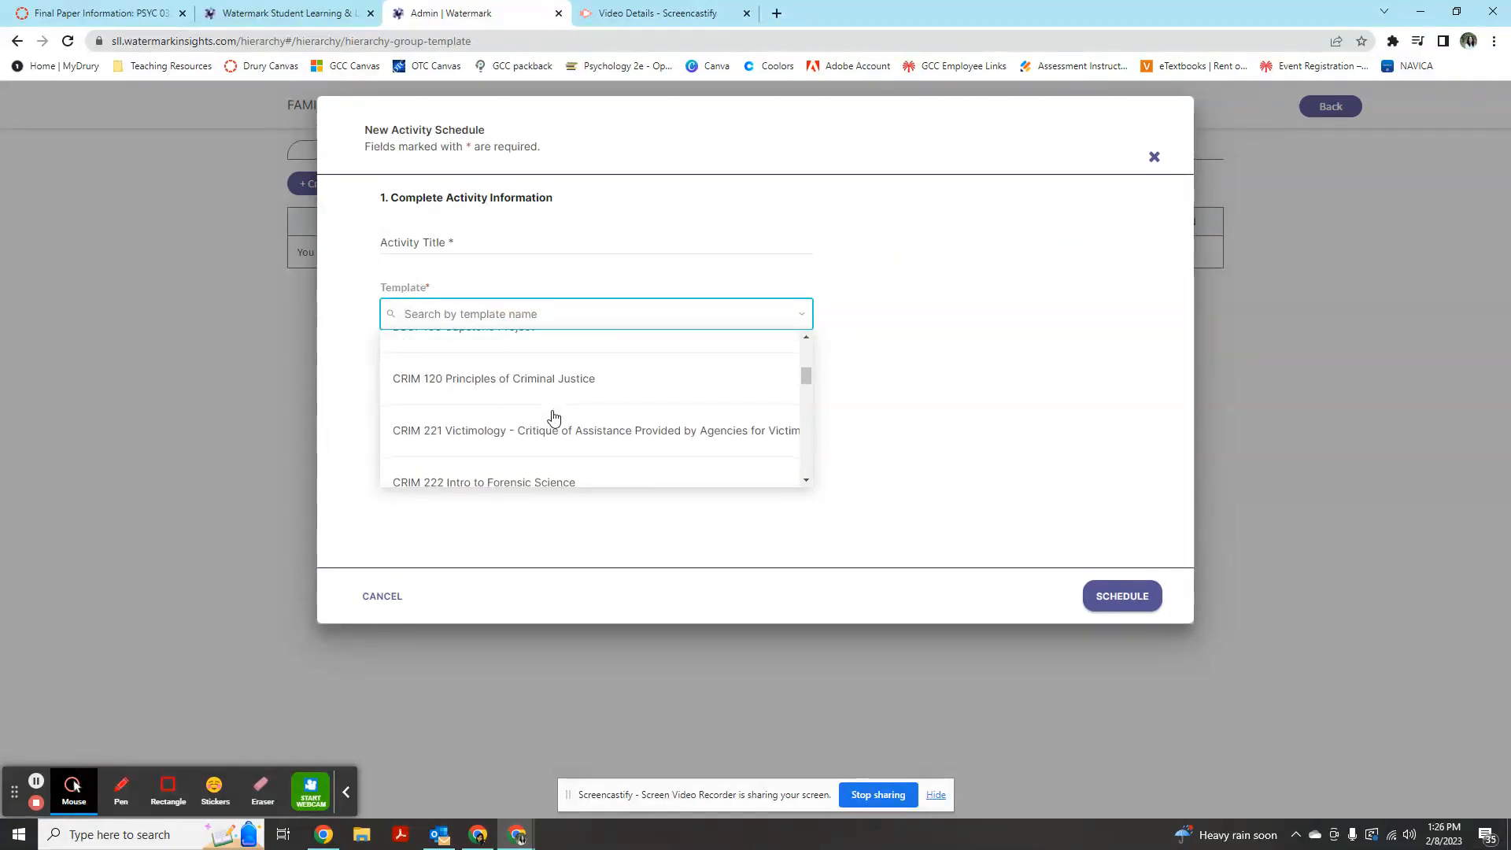
scroll(553, 417, down, 8)
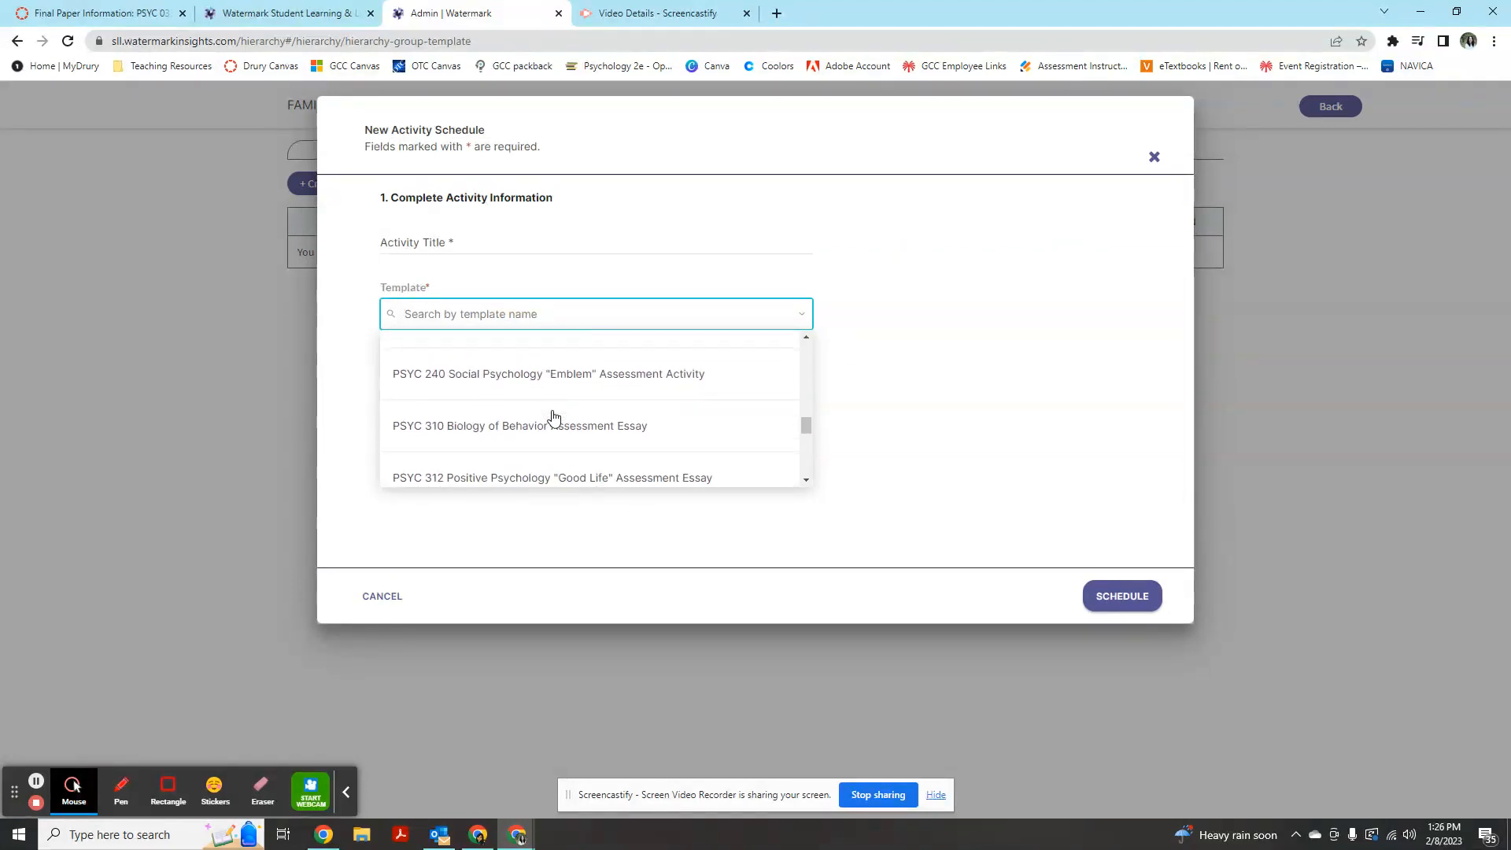
scroll(551, 417, down, 4)
scroll(476, 371, up, 2)
click(477, 383)
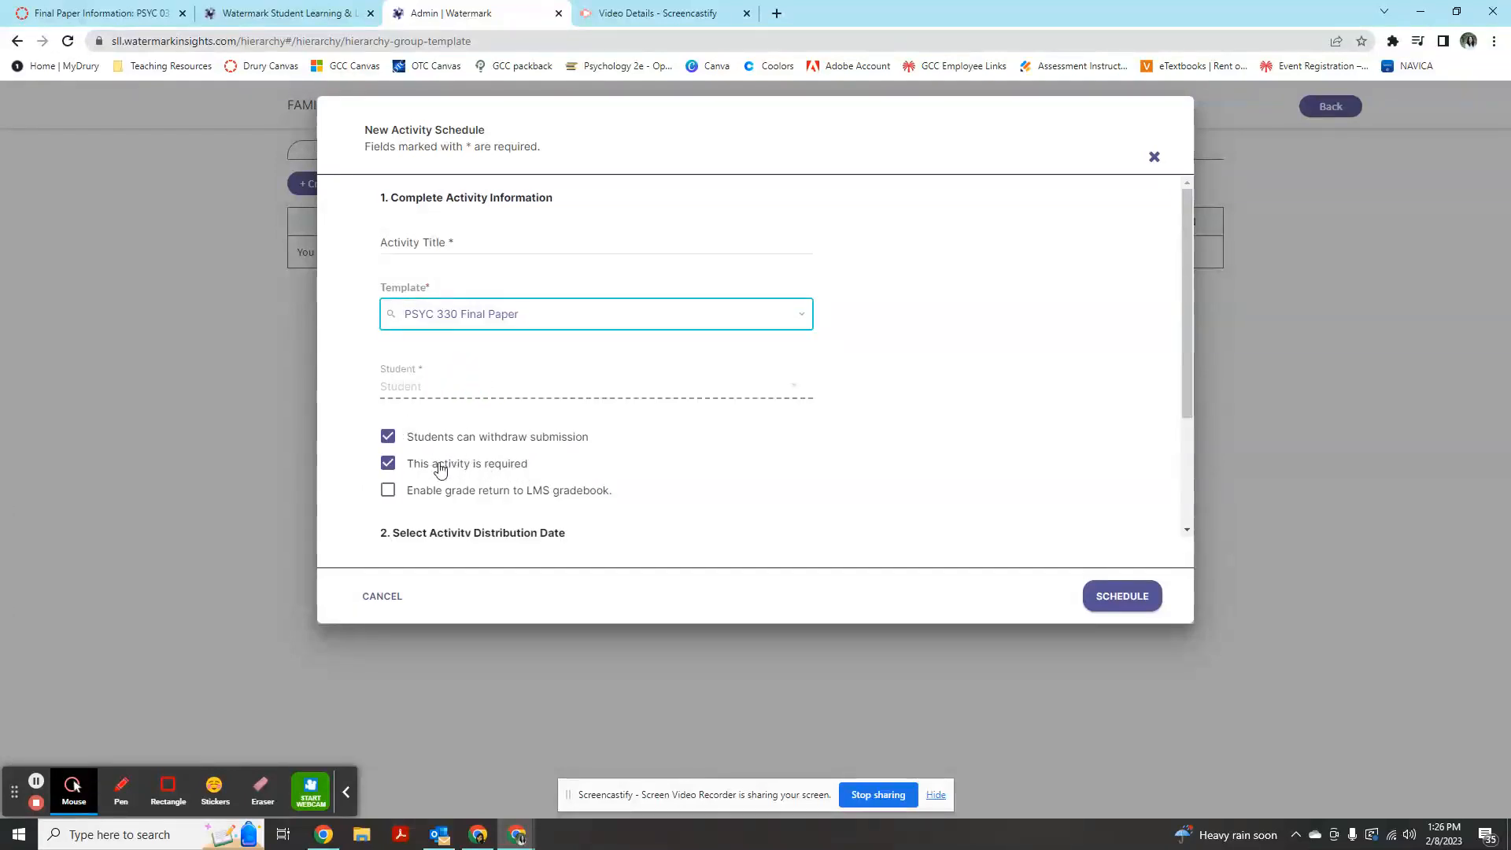
- Set the activity's due date to 9 weeks after the open submission date
scroll(457, 473, down, 1)
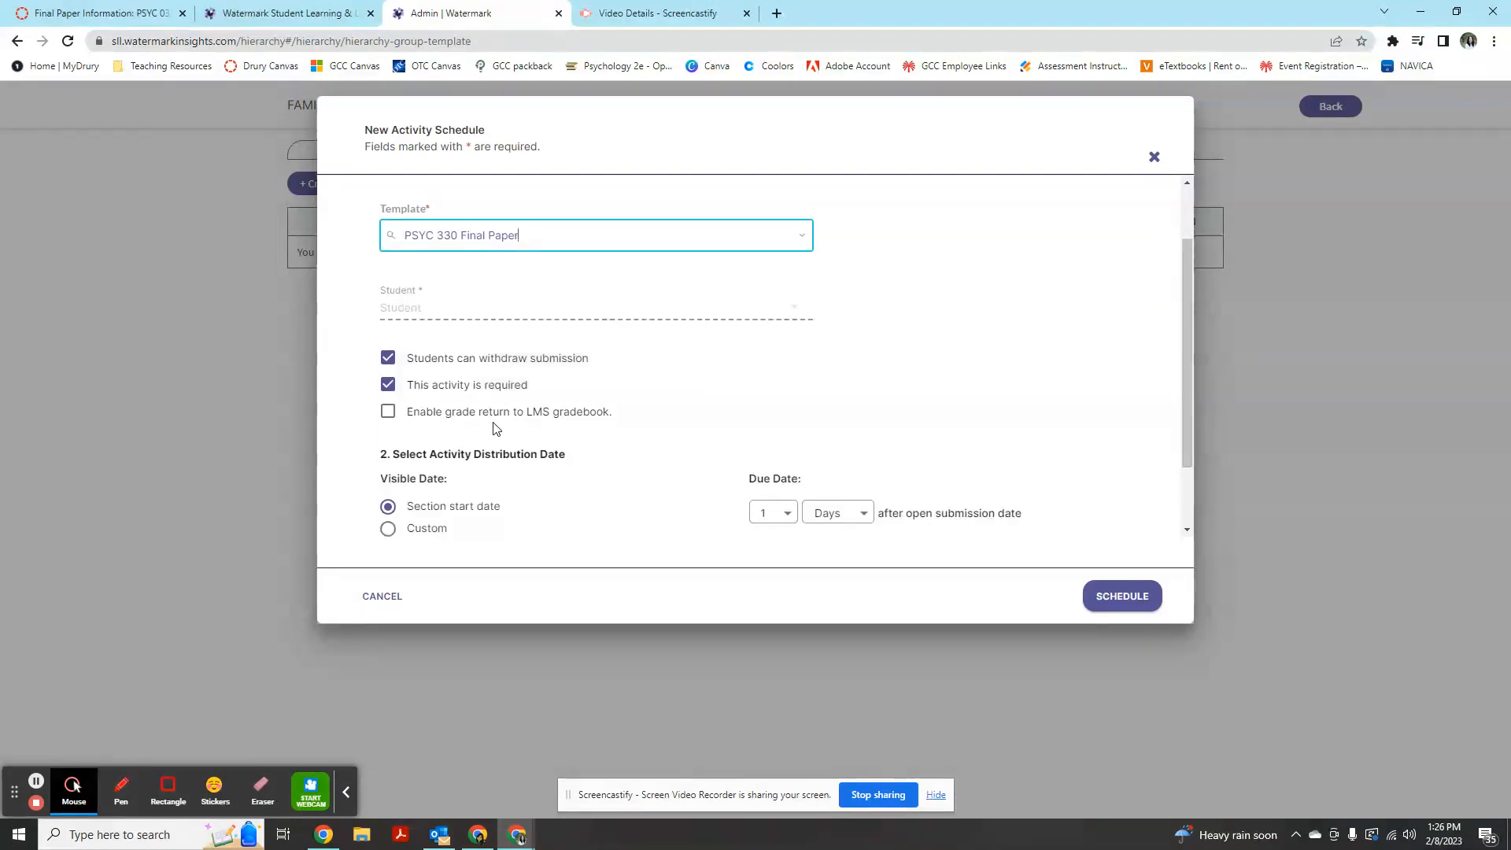
mouse_move(553, 420)
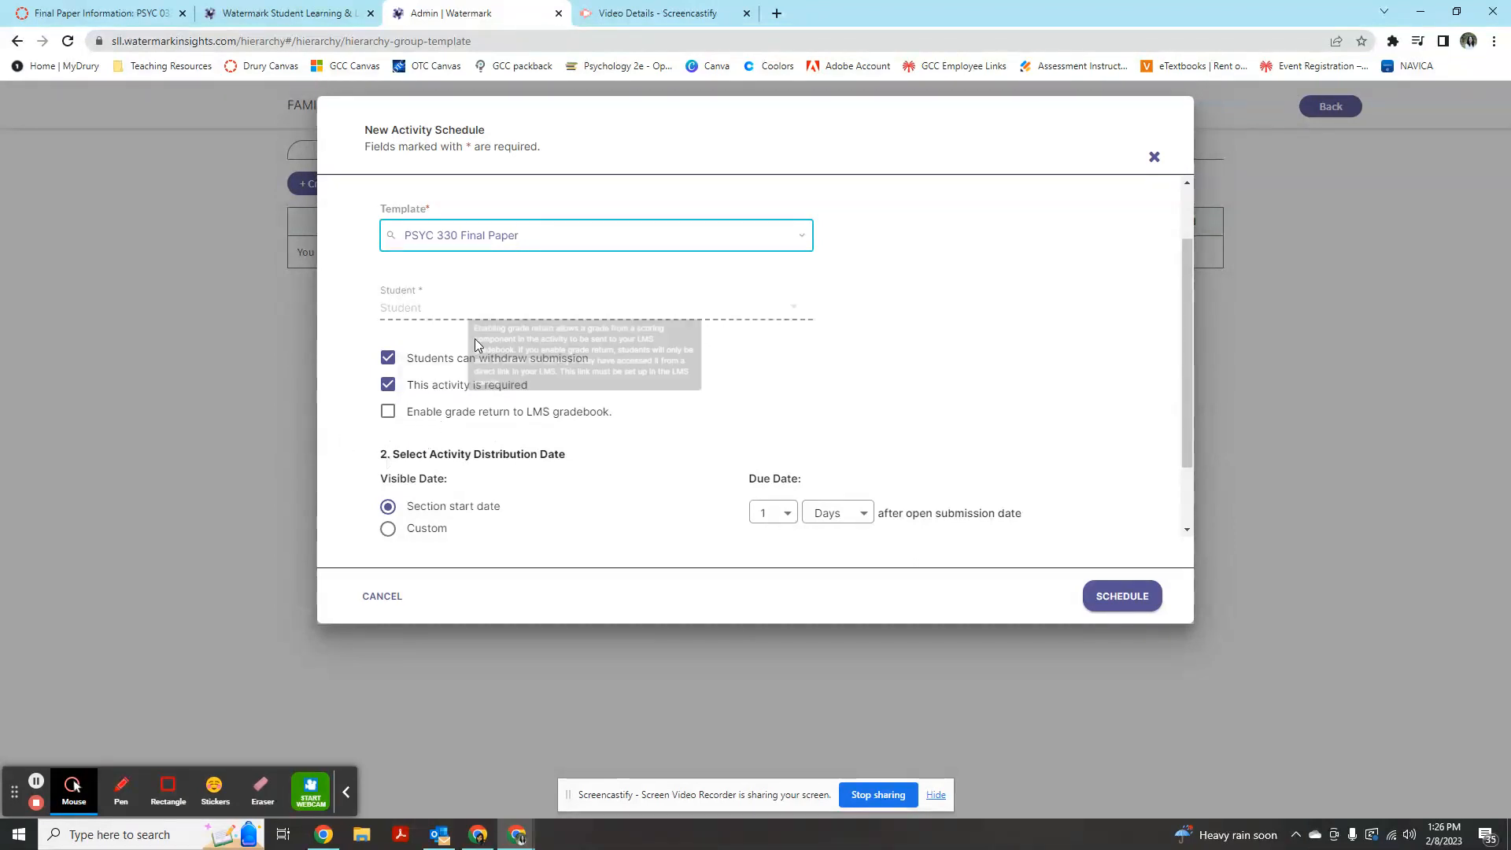
scroll(409, 488, down, 1)
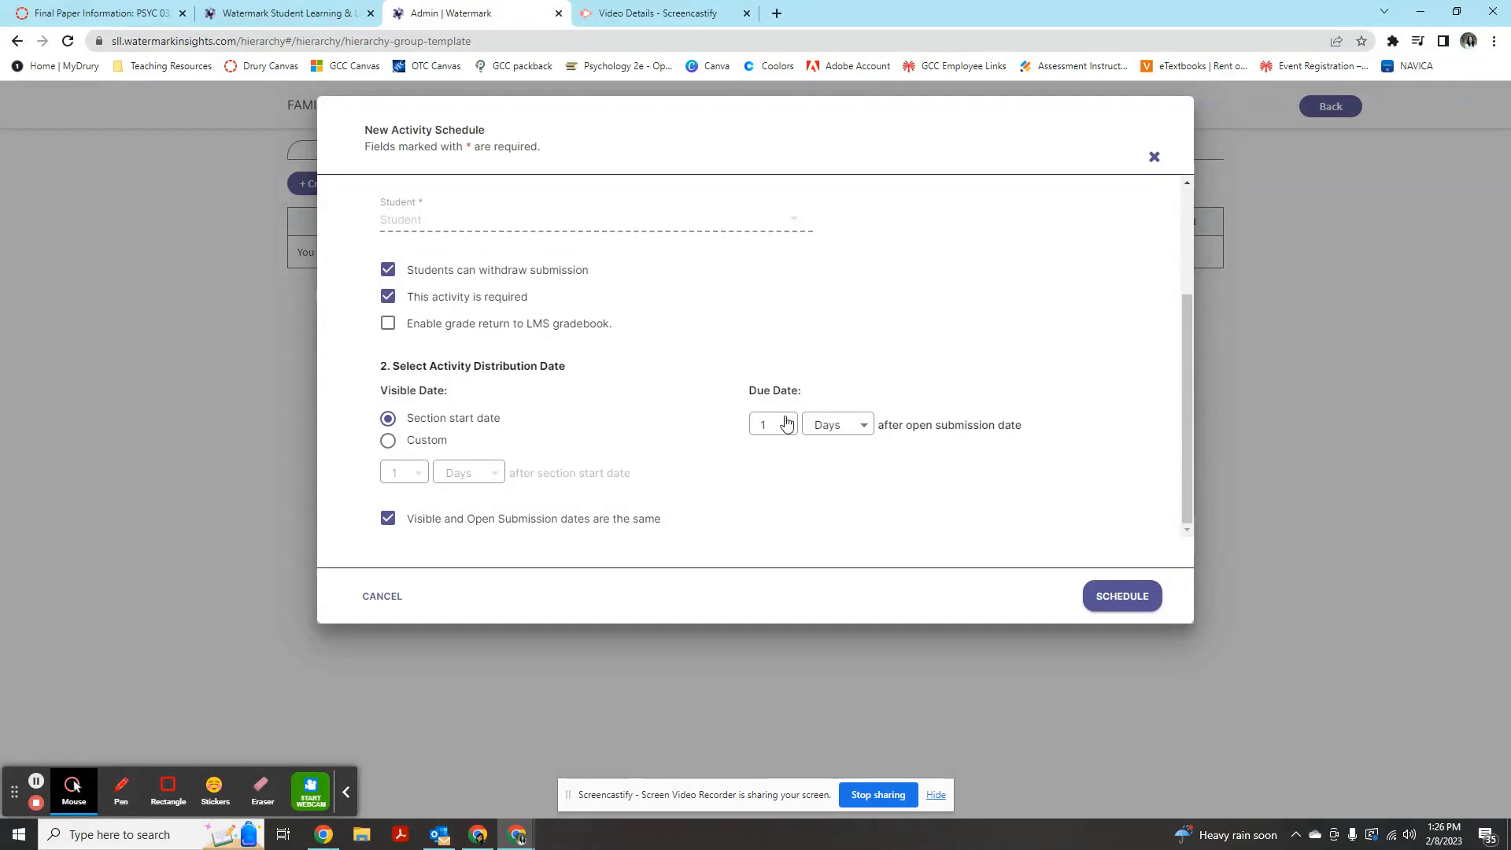
click(834, 425)
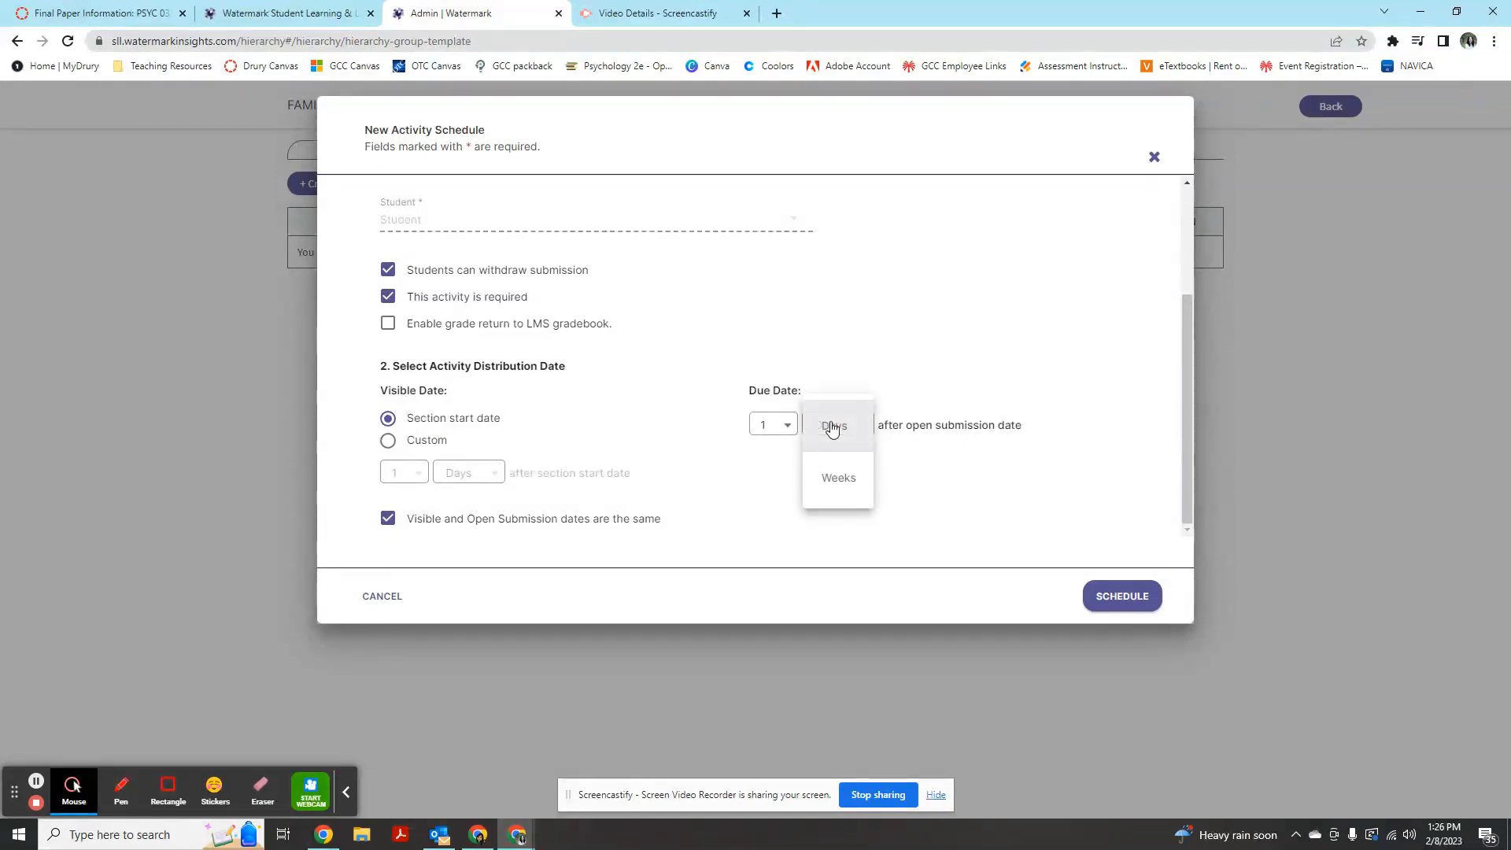
click(847, 481)
click(784, 427)
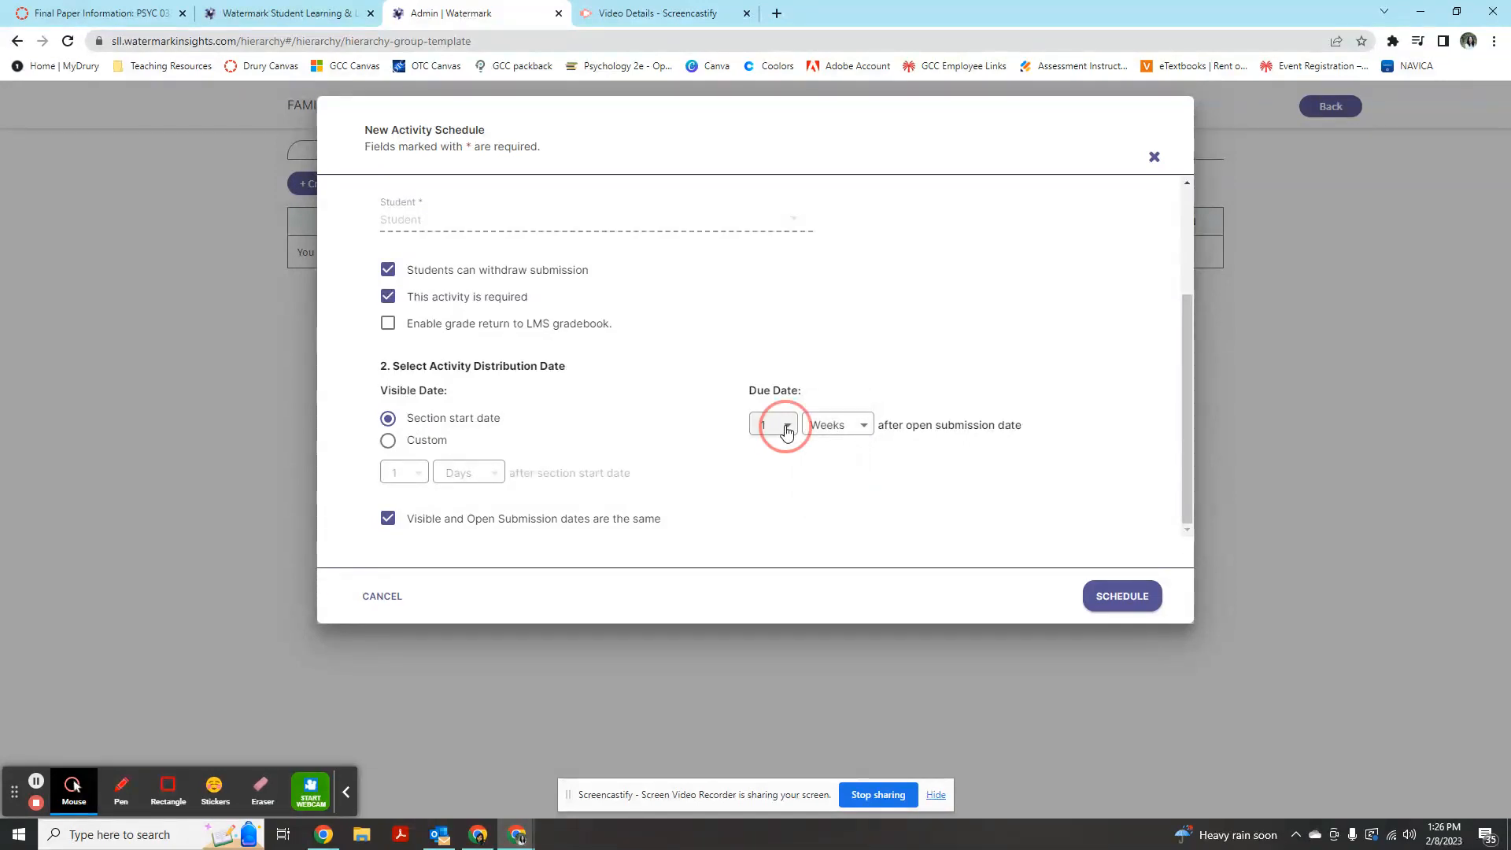
scroll(787, 440, down, 3)
scroll(793, 448, down, 2)
scroll(791, 452, up, 1)
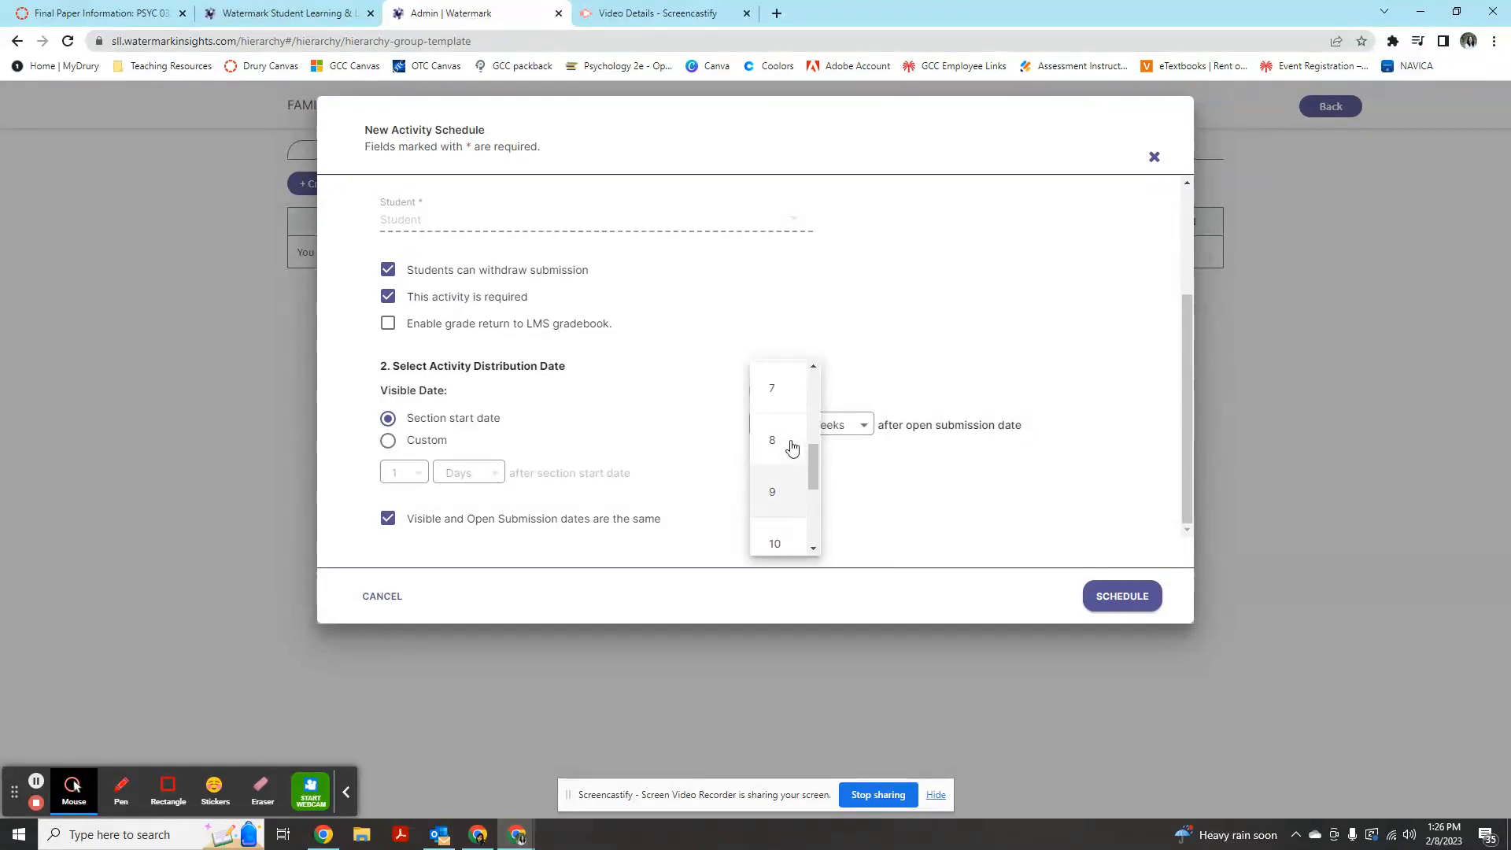
click(791, 450)
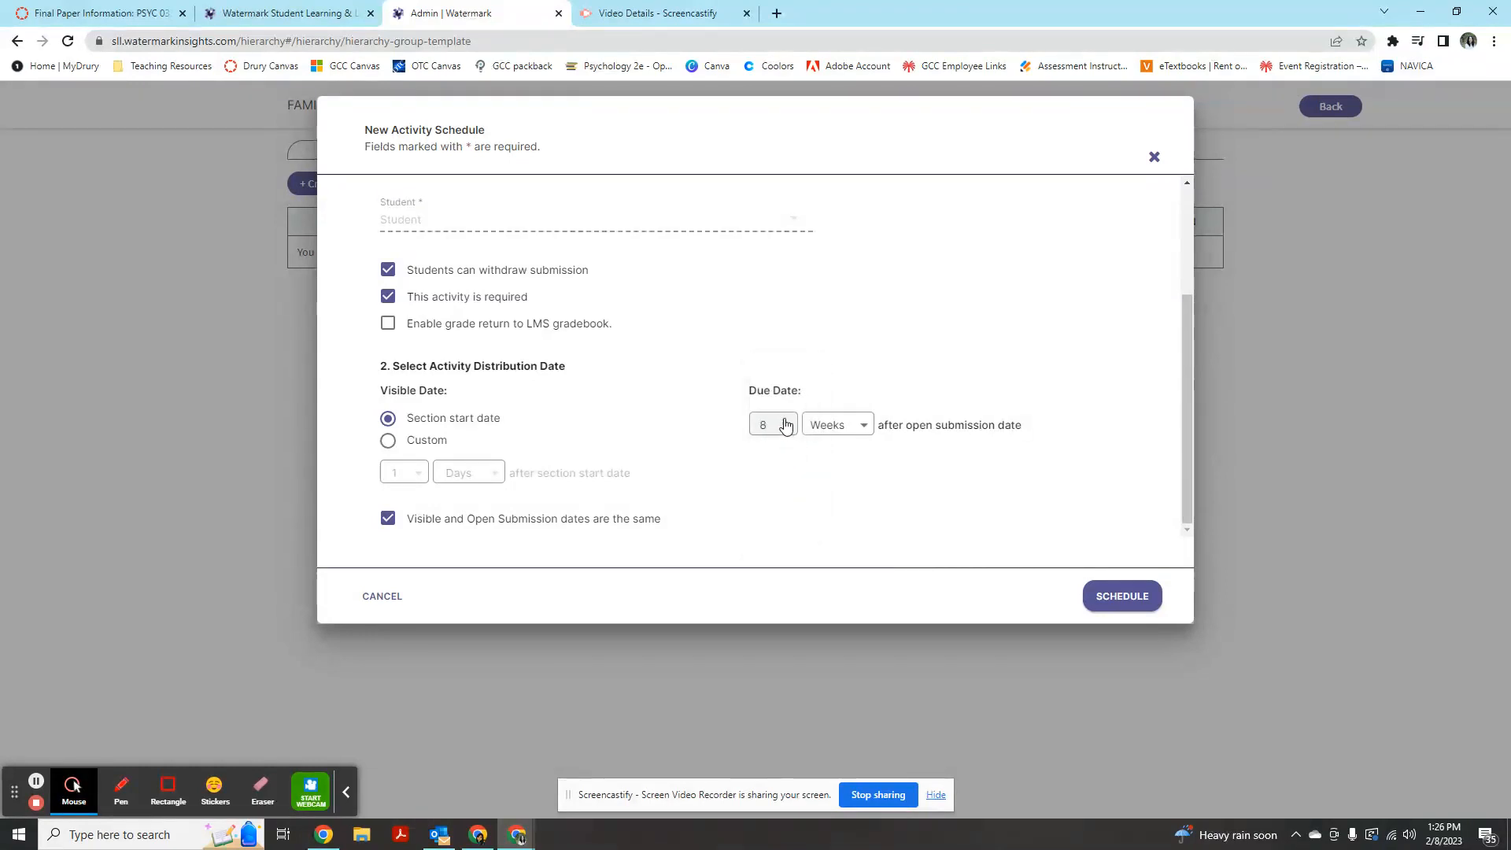
click(787, 428)
click(788, 482)
- Schedule the activity under the title "PSYC 330 Final Paper" and return to the Psychology course list
click(1126, 602)
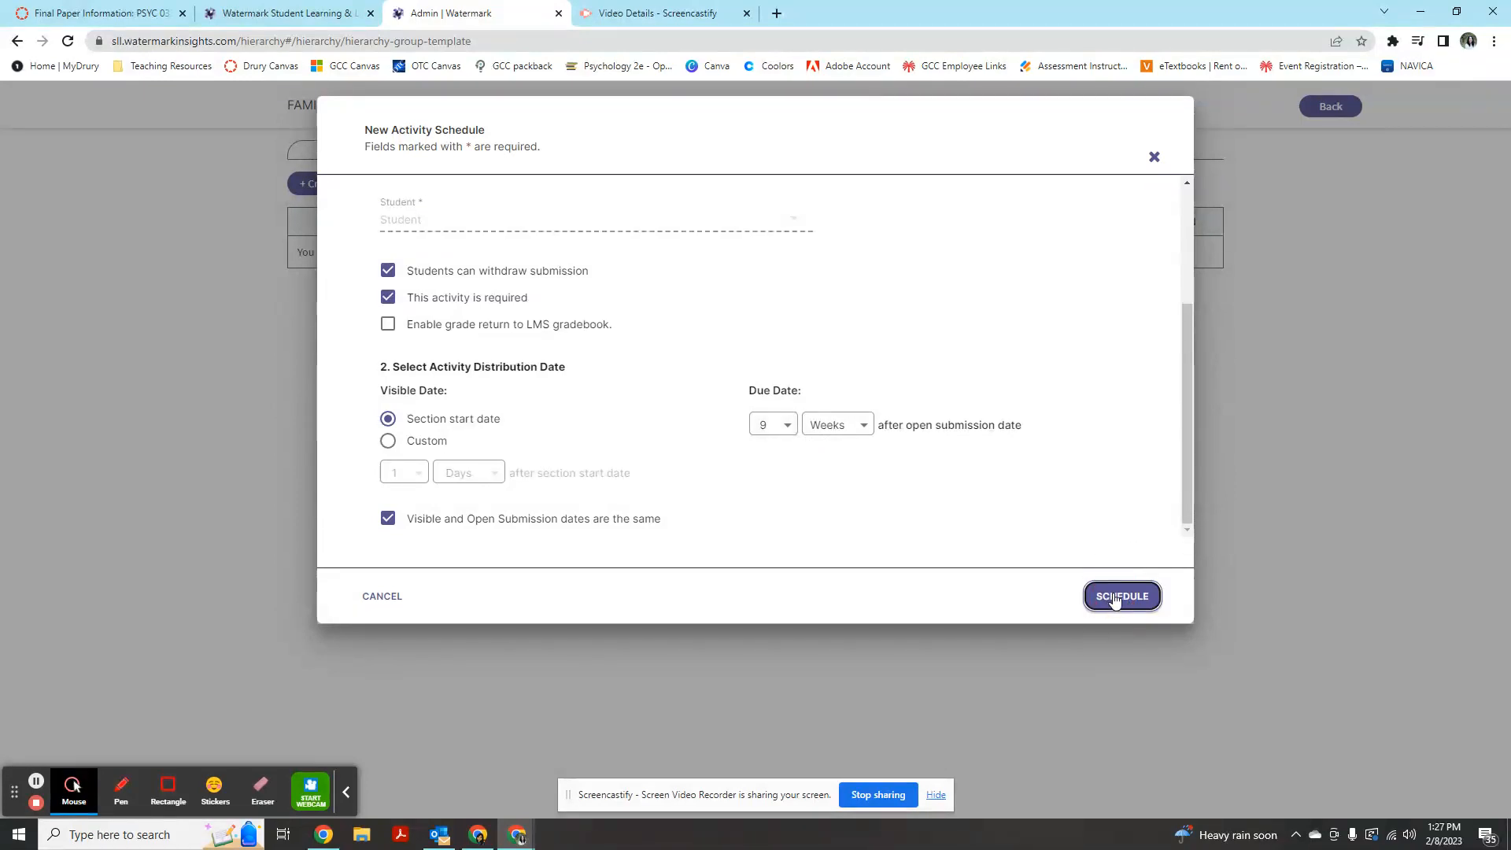
click(1117, 596)
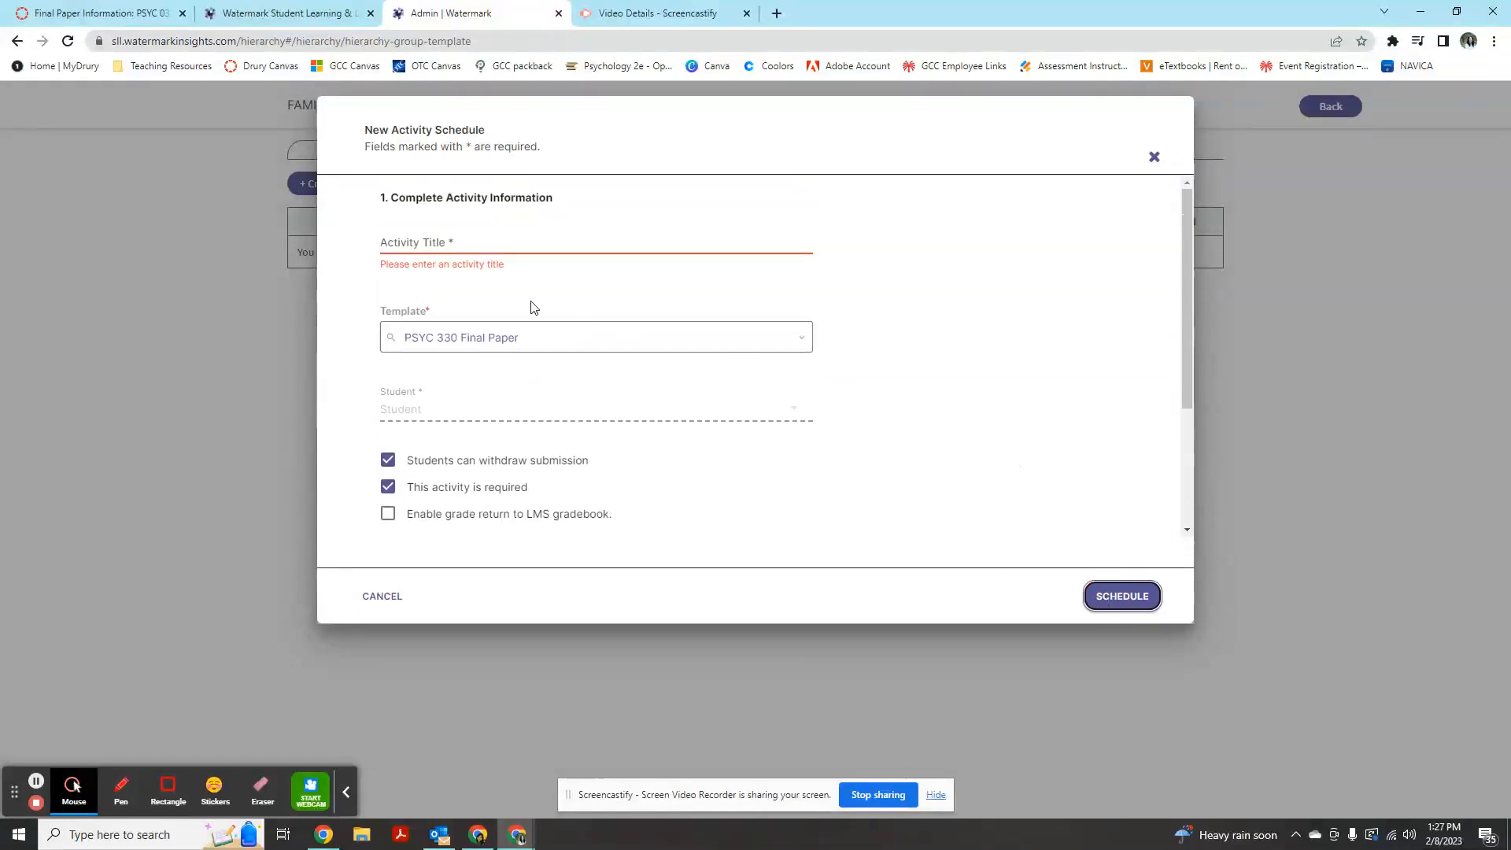
click(443, 249)
text(PSYC 330 Final Paper)
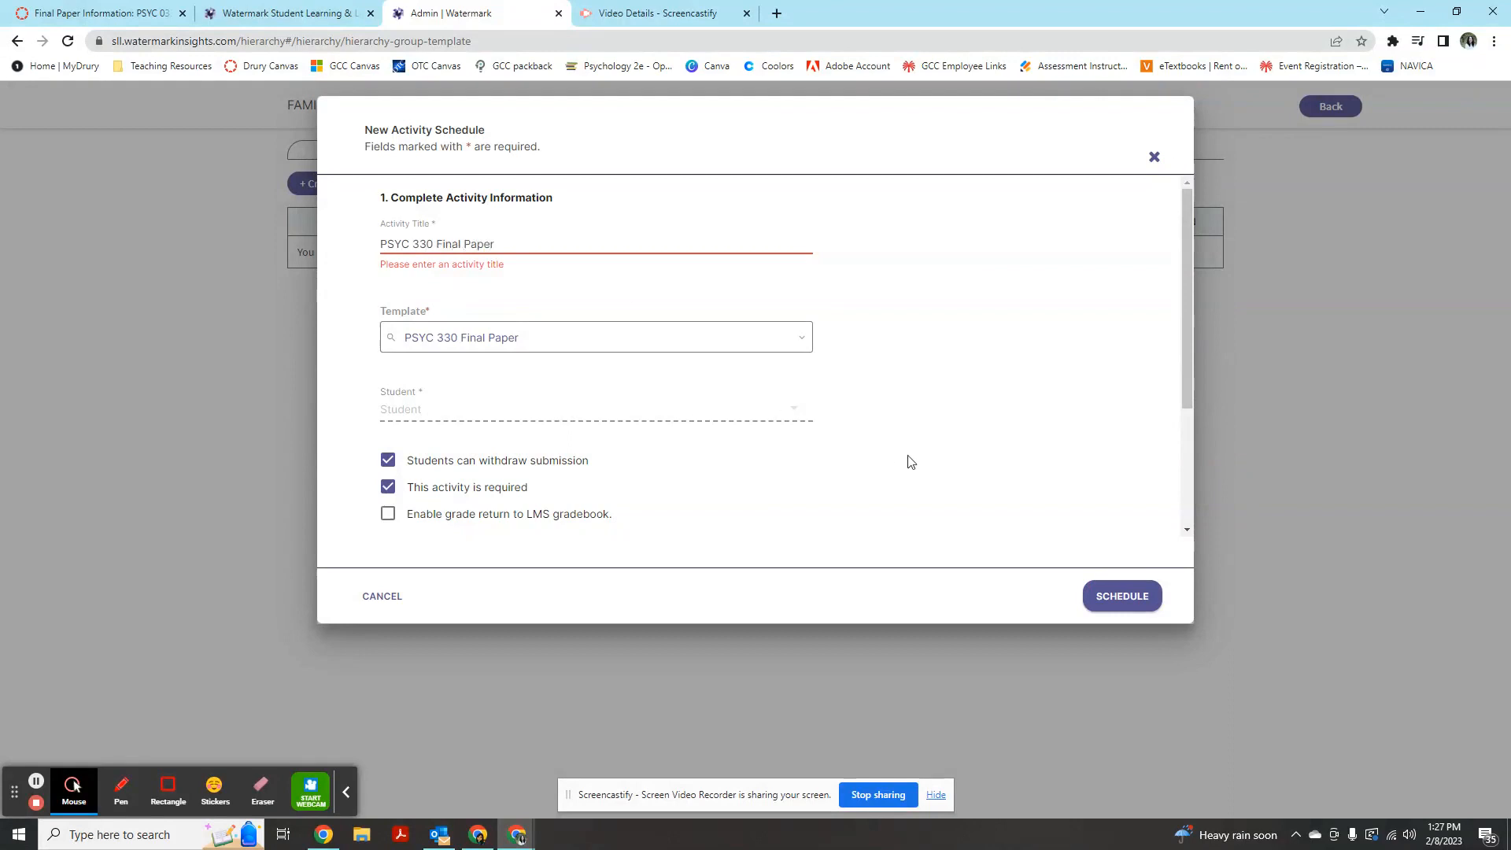
click(1123, 596)
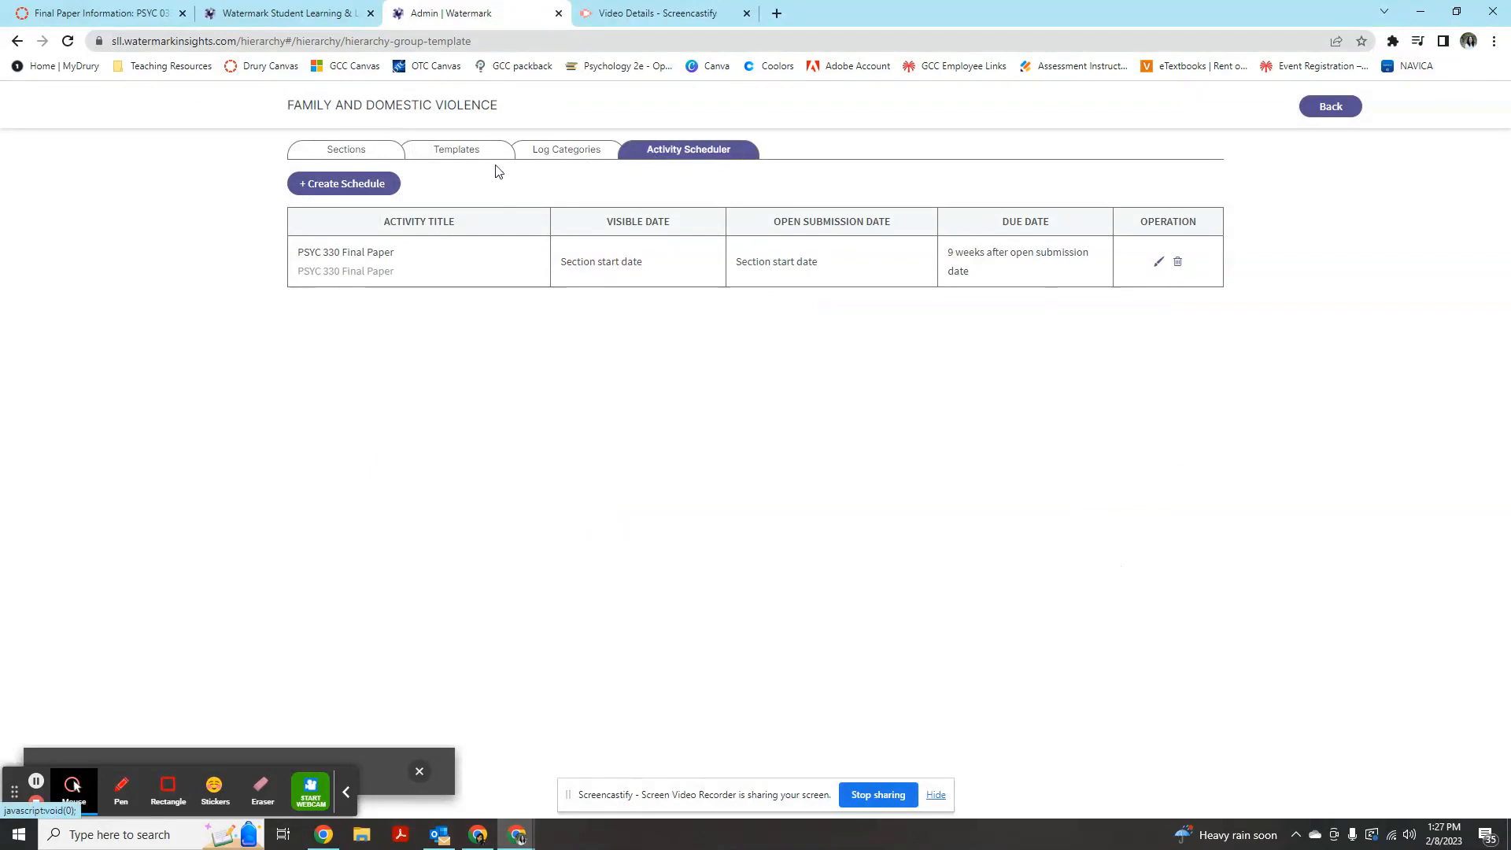
click(372, 156)
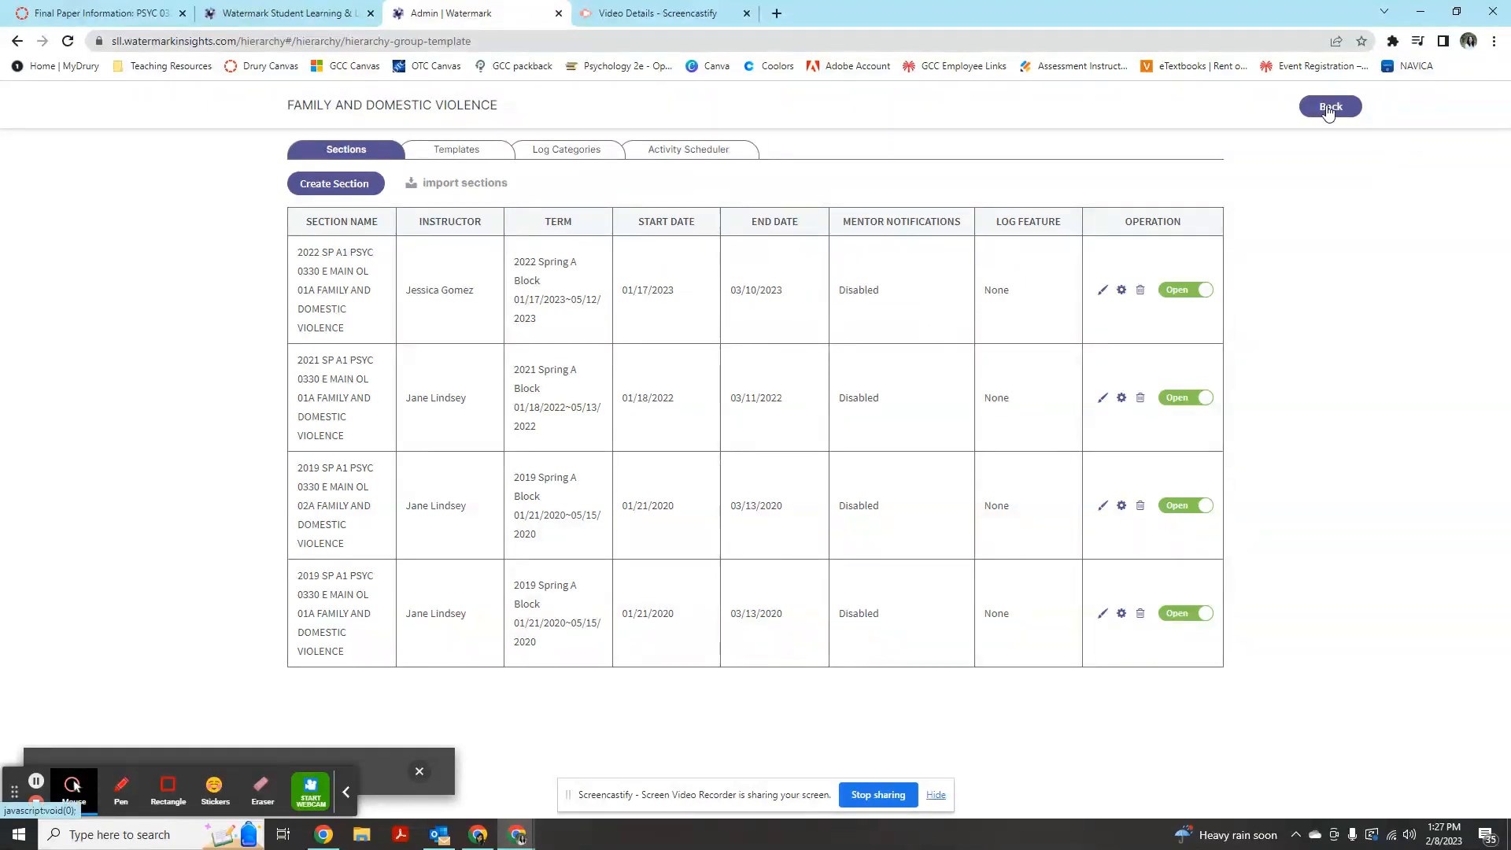
click(1330, 107)
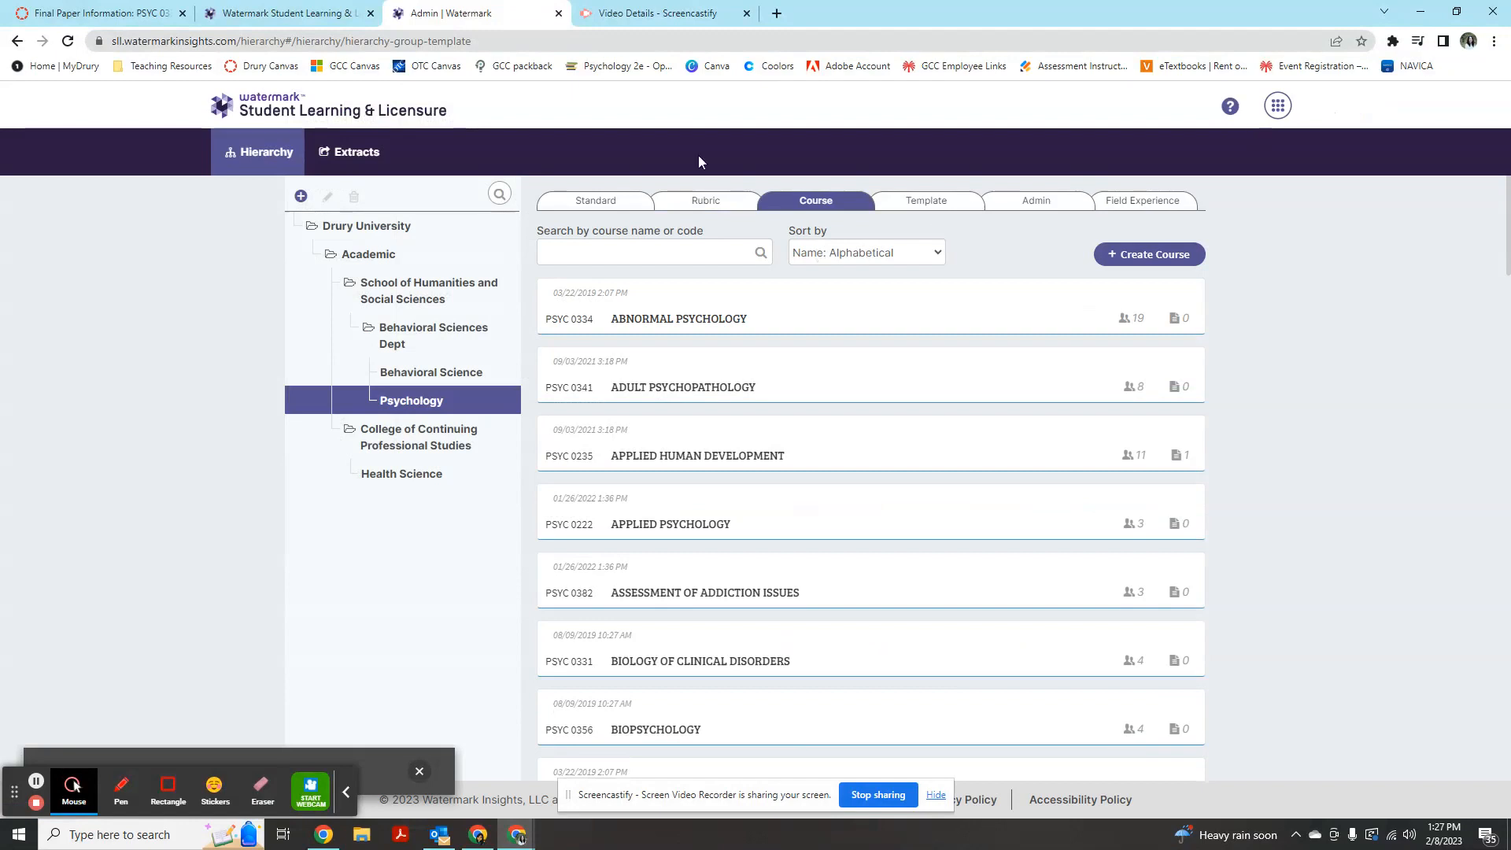